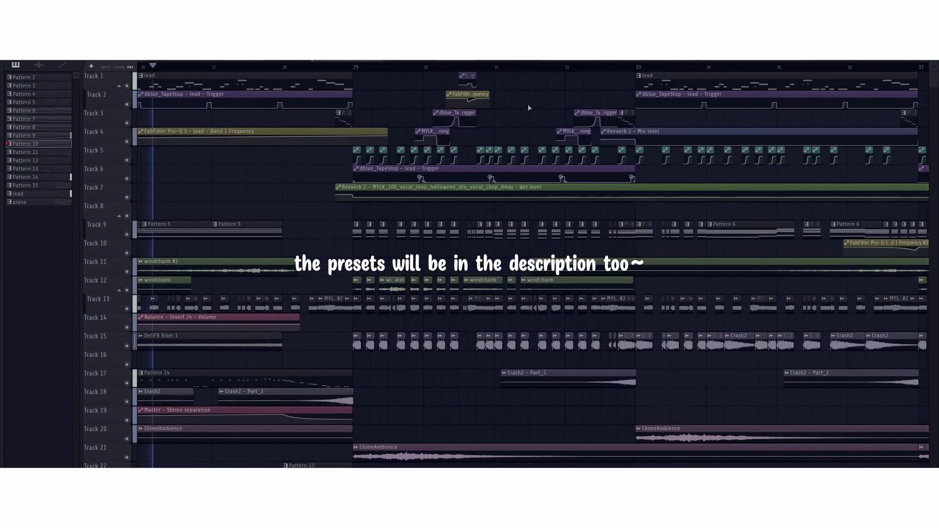
Look over the full song arrangement in the playlist, from the intro to the closing sections
scroll(540, 67, "down", 5)
scroll(540, 67, "down", 3)
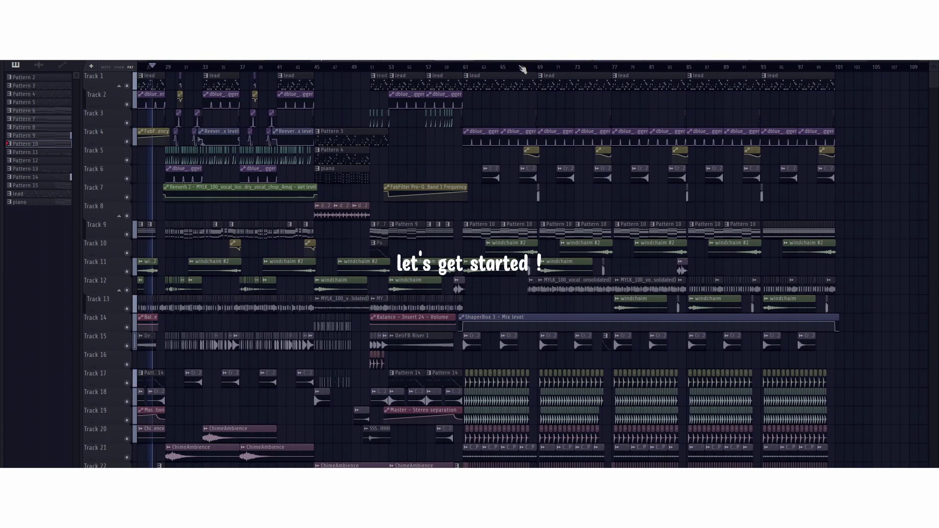
left_click_drag(540, 61, 382, 60)
scroll(391, 93, "down", 10)
scroll(399, 67, "up", 4)
scroll(417, 169, "up", 8)
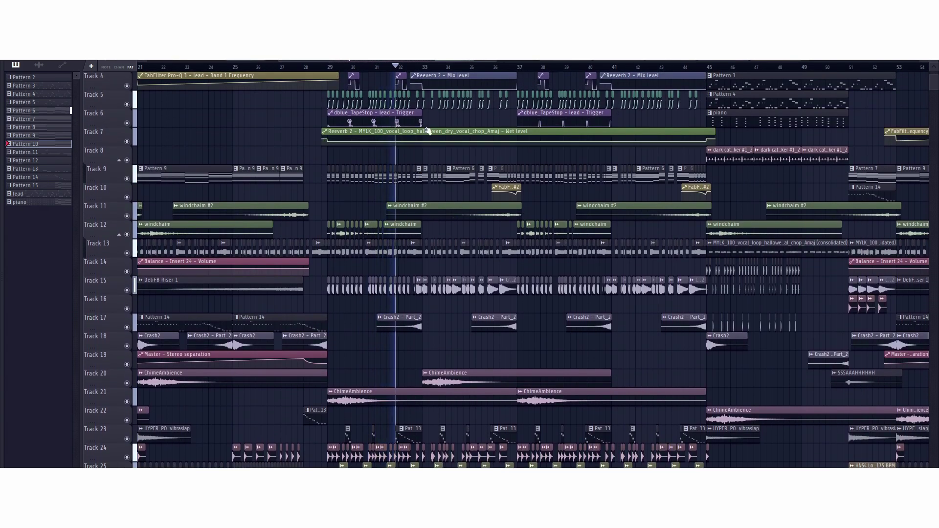
scroll(429, 131, "up", 3)
scroll(520, 69, "down", 4)
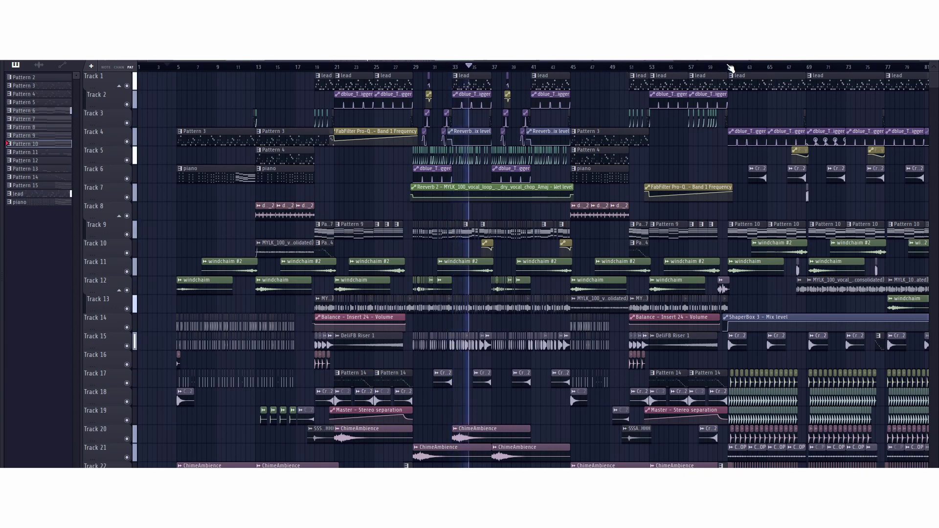
scroll(392, 67, "up", 4)
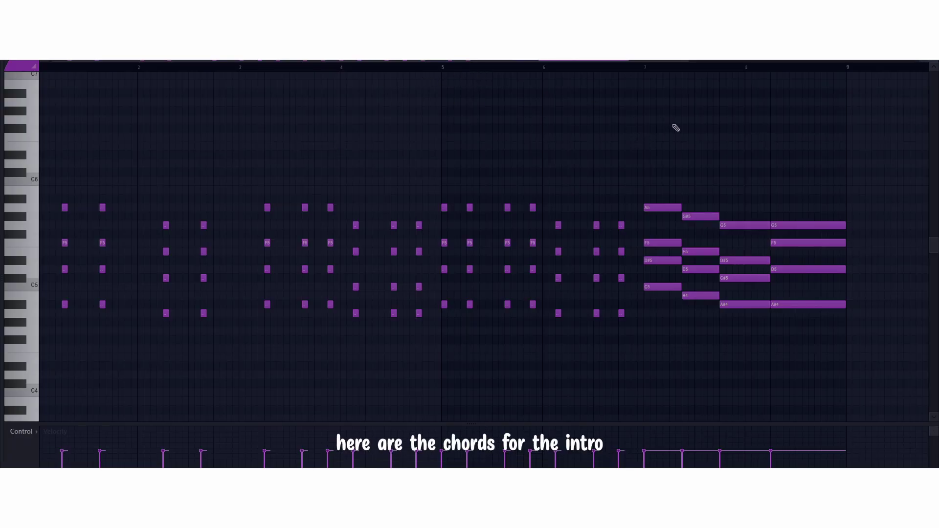
Play back the intro's piano chords and its melody pattern in the piano roll
key("space")
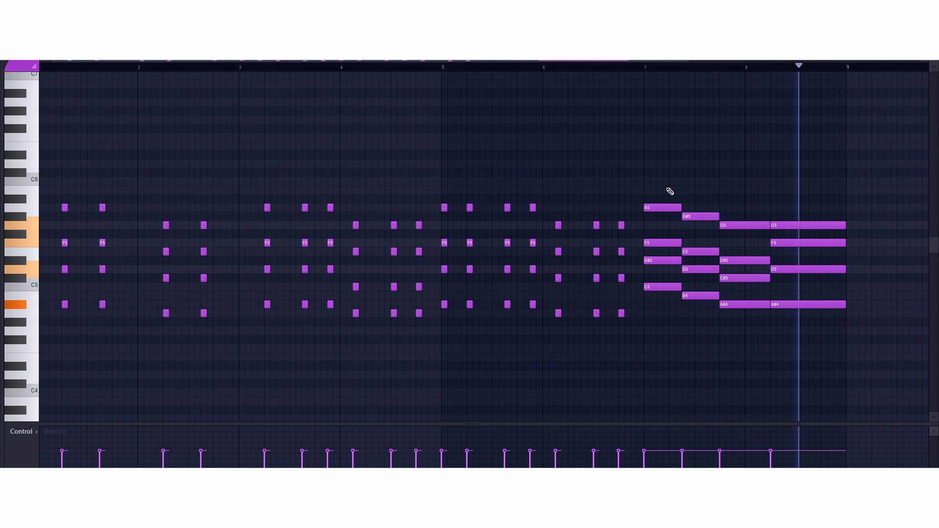
key("space")
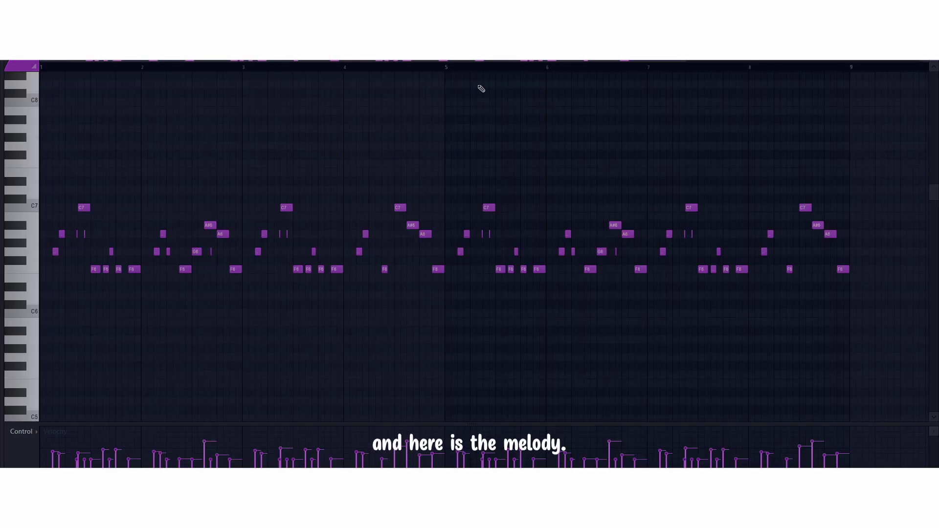
key("space")
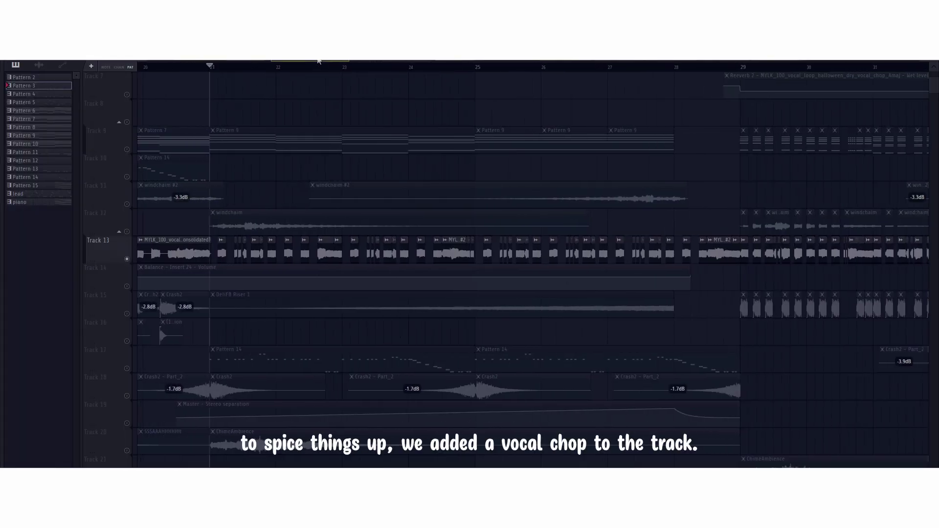
Examine the vocal chop on Track 13 and the effect clips of the intro between bars 5 and 21
scroll(347, 176, "up", 1)
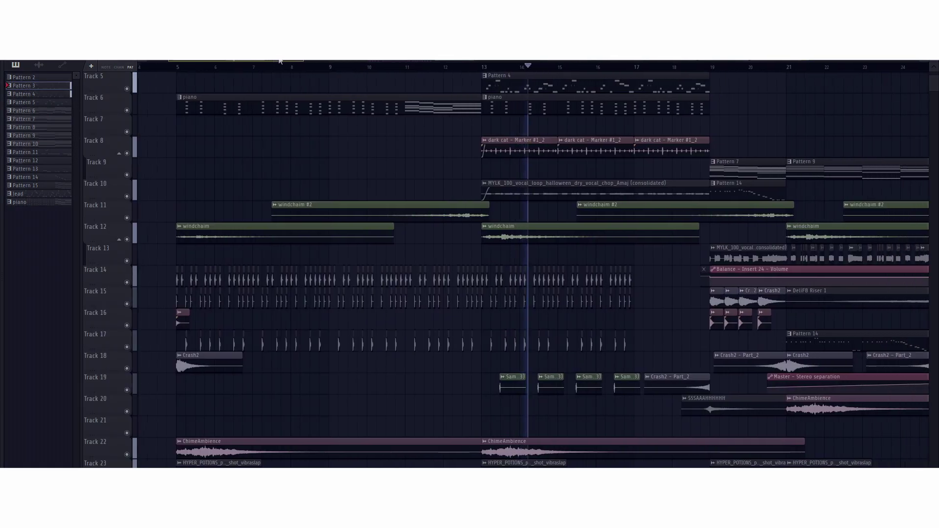
left_click_drag(280, 61, 302, 61)
scroll(563, 161, "up", 3)
scroll(538, 166, "down", 5)
scroll(587, 146, "up", 4)
scroll(593, 176, "up", 2)
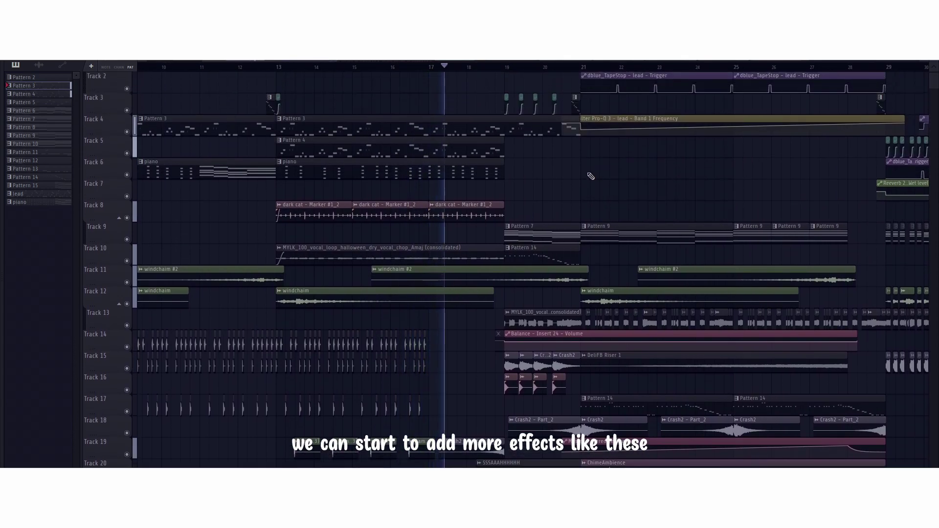
scroll(593, 175, "down", 1)
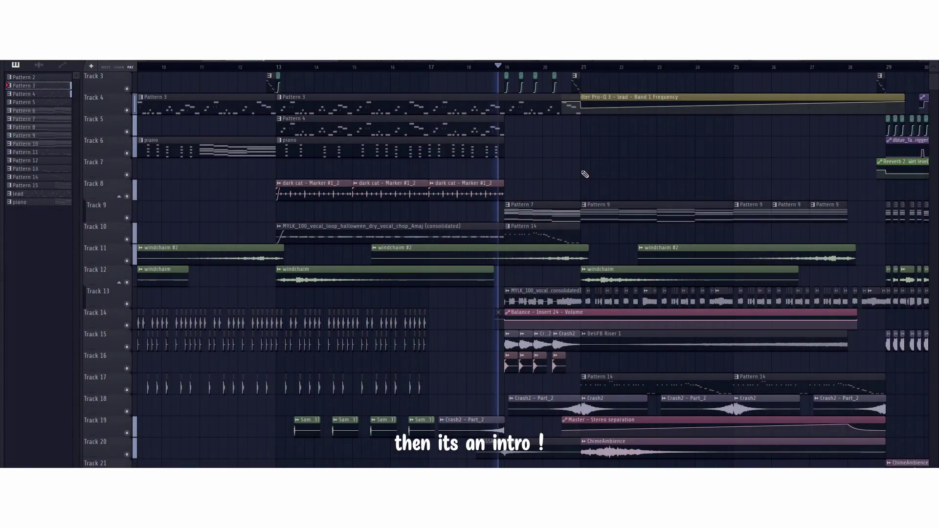
scroll(585, 174, "down", 1)
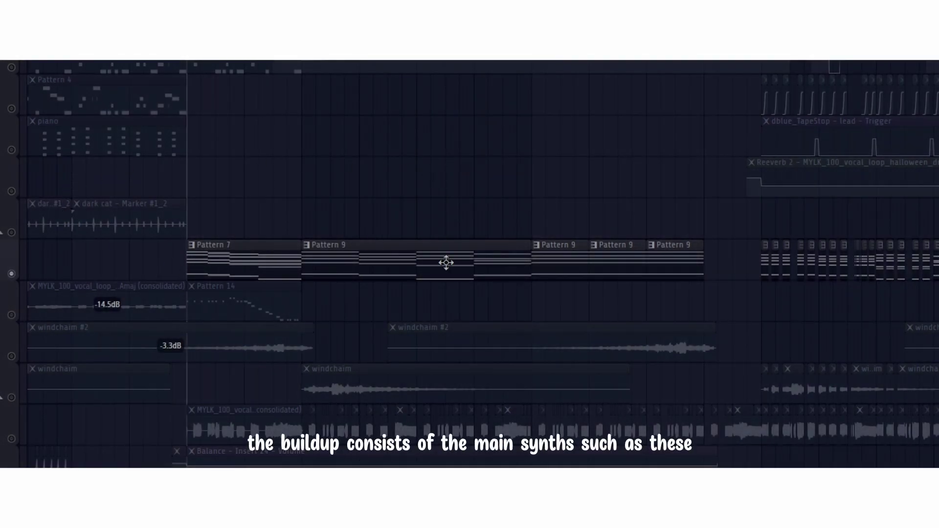
Play the buildup chords of Patterns 7 and 9, and audition the 3x Osc #3 and 3x Osc #4 layers solo
key("space")
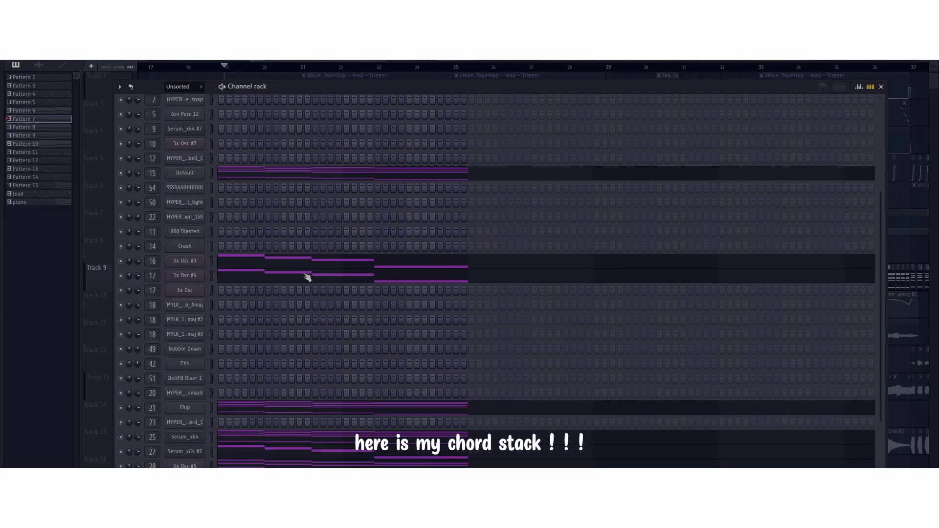
scroll(308, 278, "down", 1)
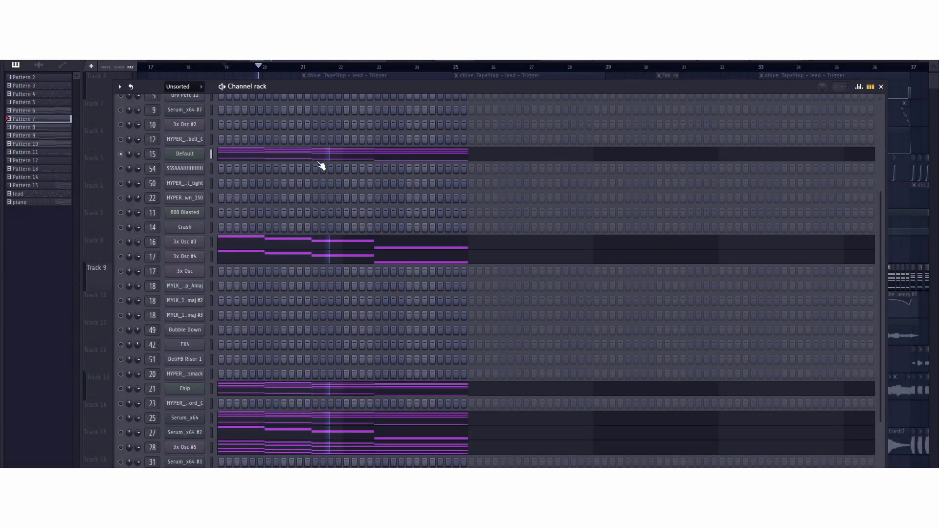
right_click(121, 242)
left_click(129, 246)
key("space")
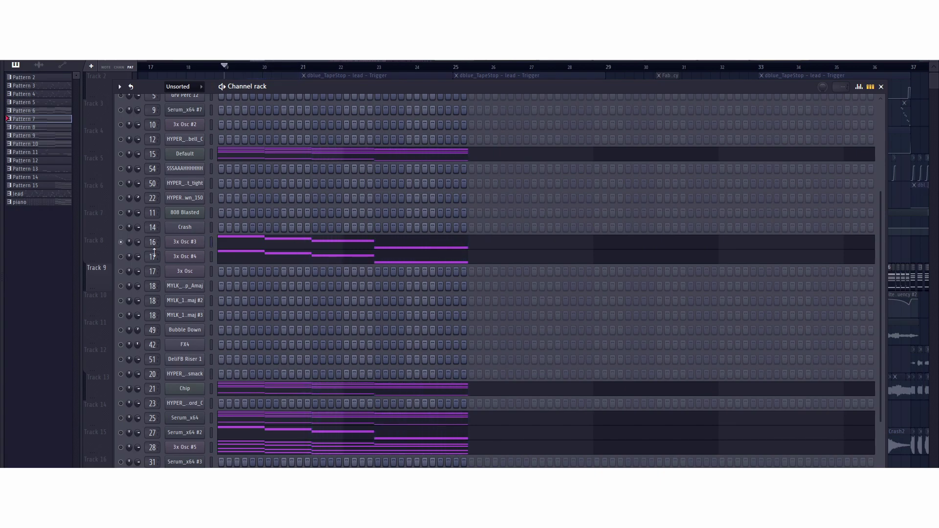
right_click(122, 258)
left_click(129, 261)
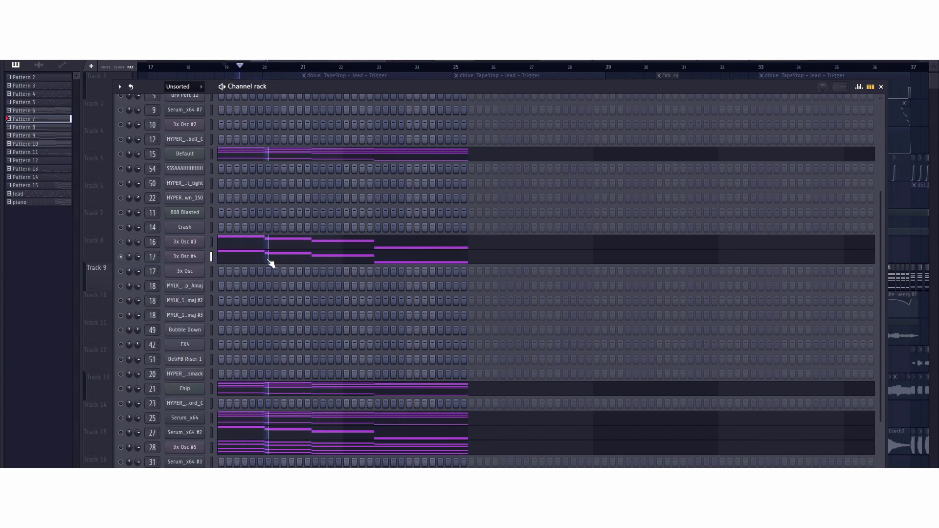
key("space")
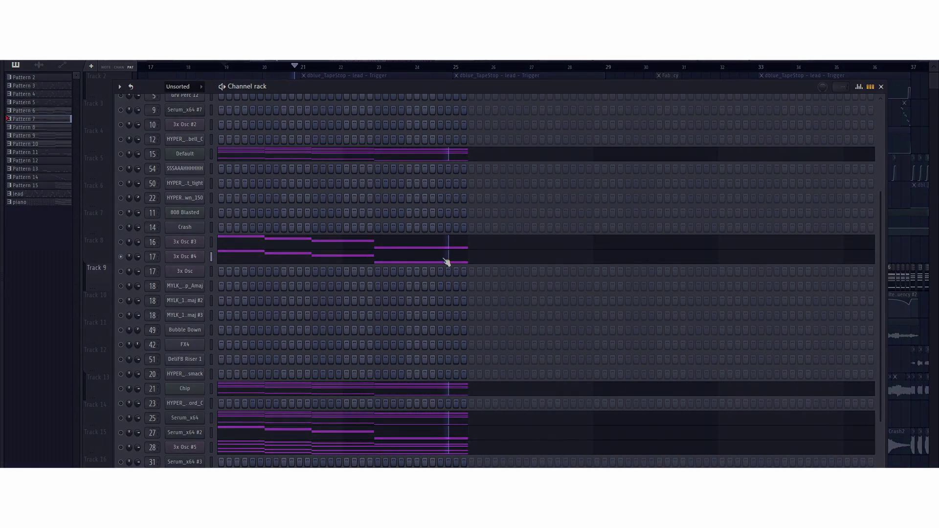
Solo the Chip and Serum_x64 channels in turn and play back each chord layer
right_click(122, 389)
left_click(154, 341)
key("space")
scroll(298, 345, "down", 5)
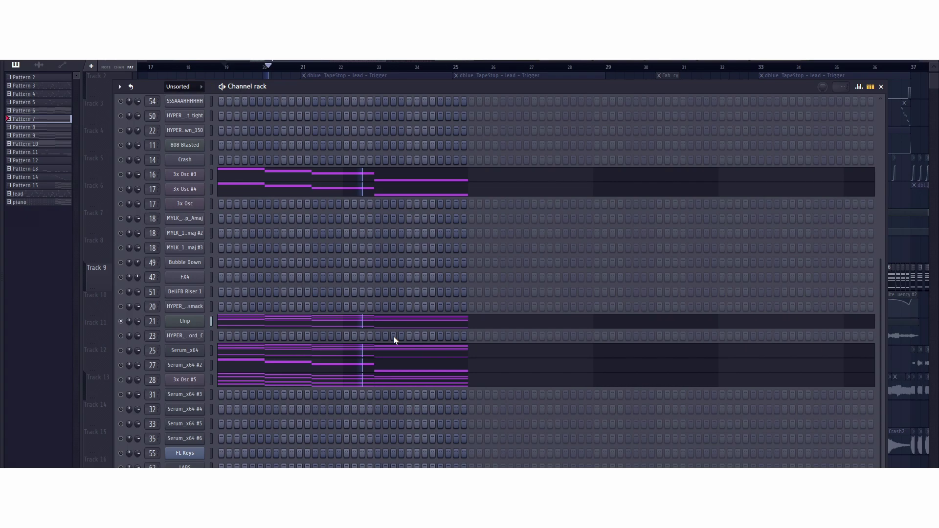
right_click(121, 354)
left_click(145, 344)
key("space")
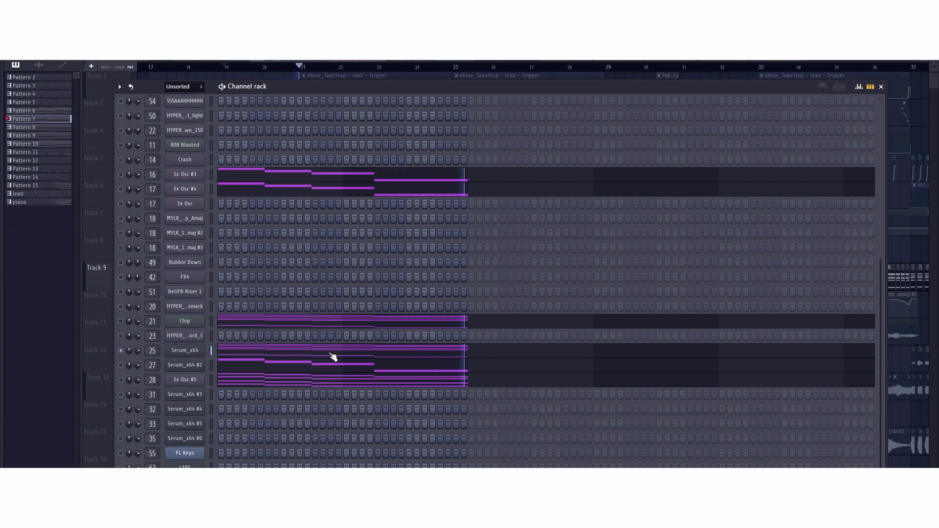
Solo the Serum_x64 #2 and 3x Osc #5 channels in turn to audition the remaining chord layers
right_click(122, 365)
left_click(142, 344)
key("space")
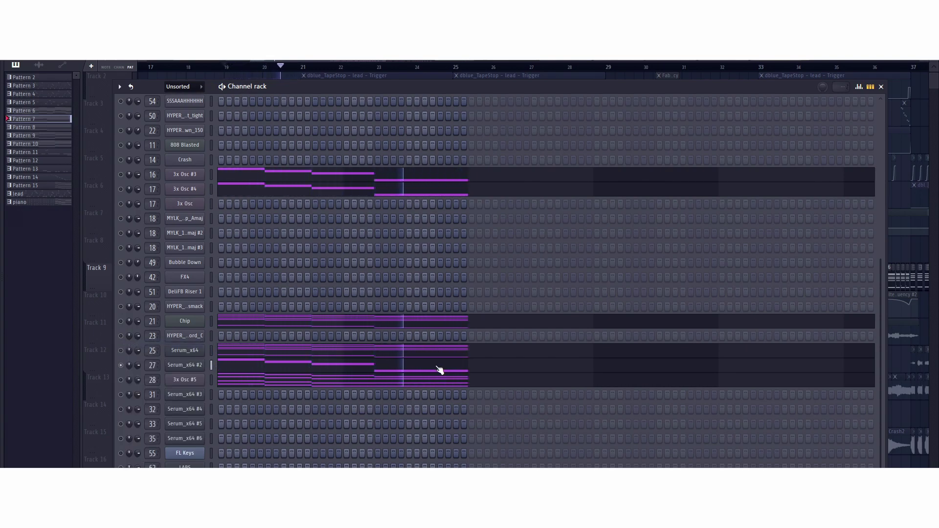
right_click(122, 380)
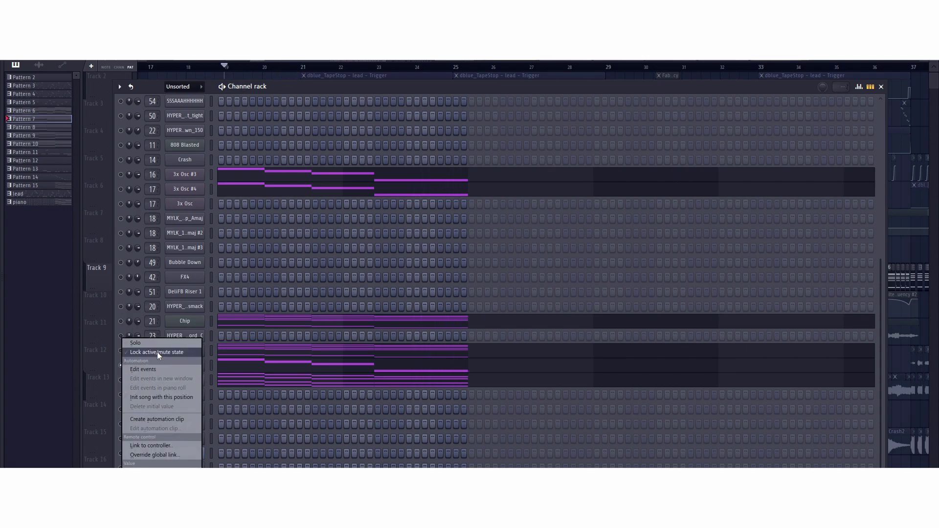
left_click(162, 344)
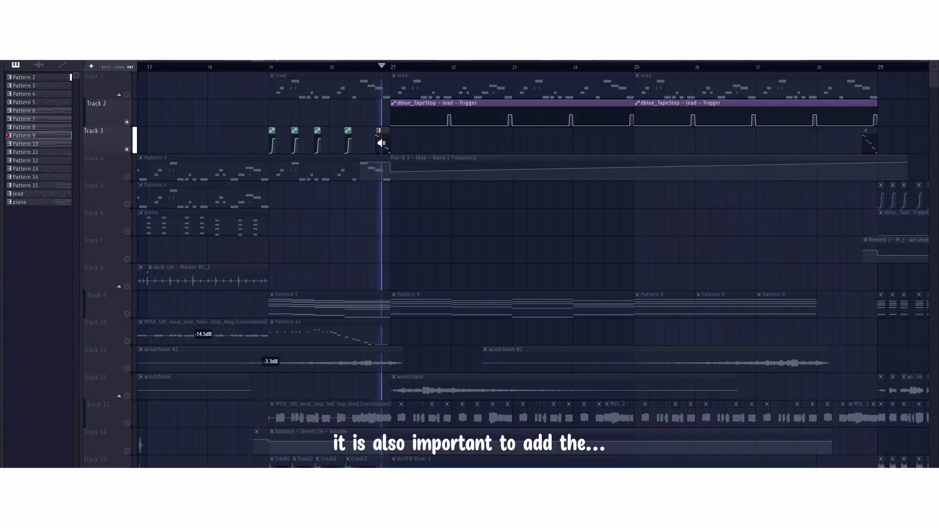
Solo Track 20 and audition the ChimeAmbience clip starting at bar 21
scroll(441, 296, "down", 1)
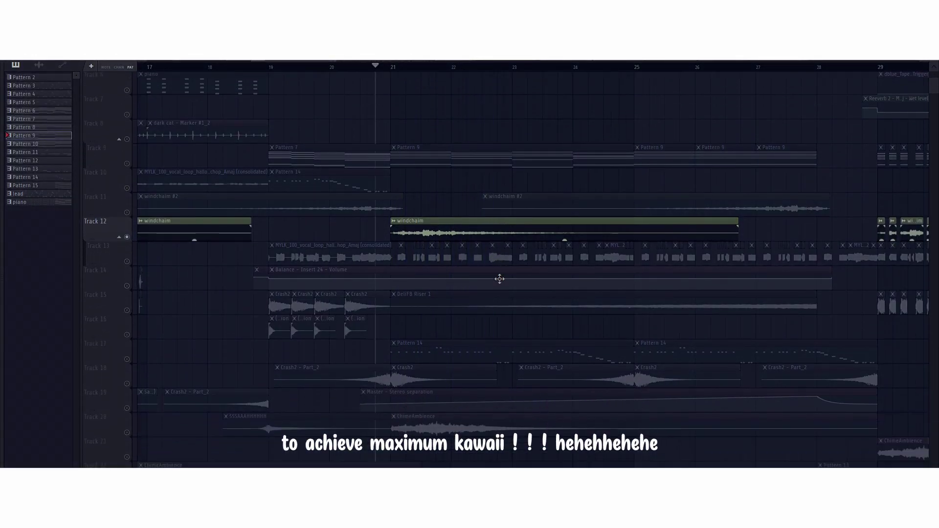
scroll(500, 277, "down", 3)
left_click(127, 361)
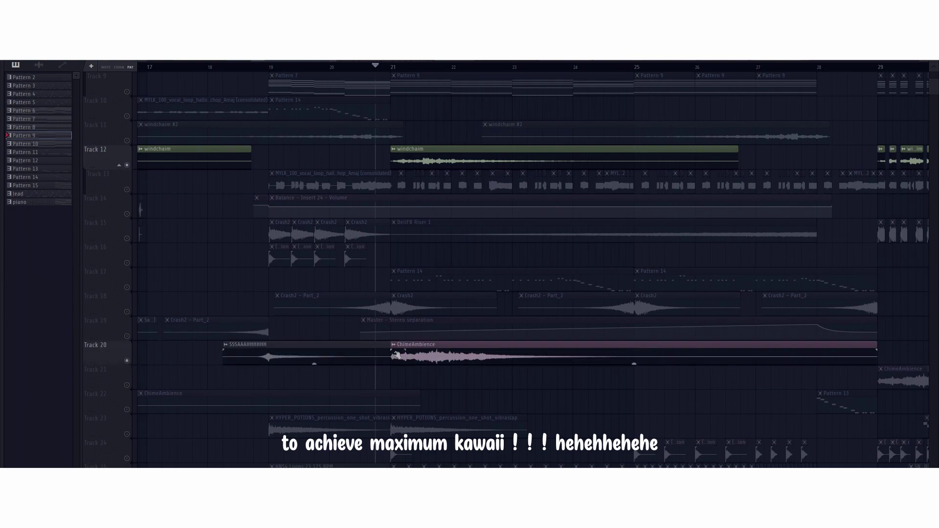
left_click(396, 355)
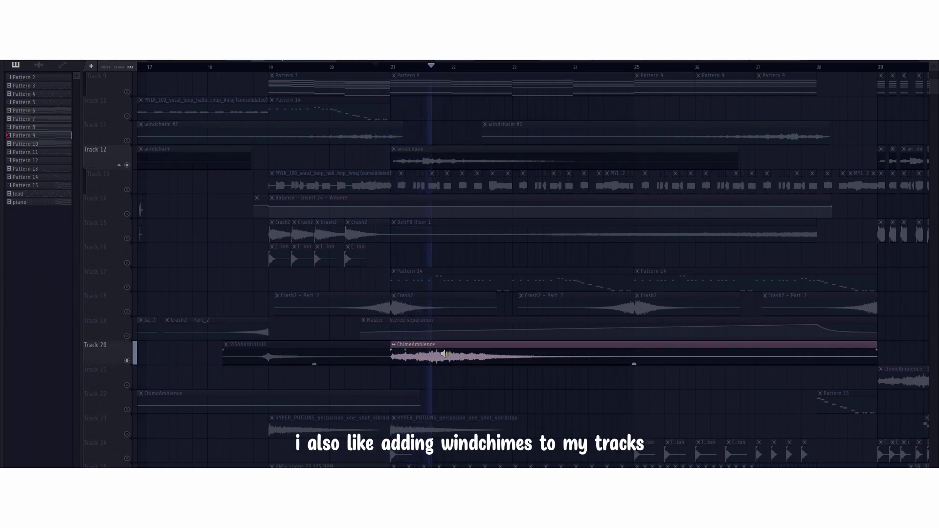
left_click_drag(464, 355, 503, 355)
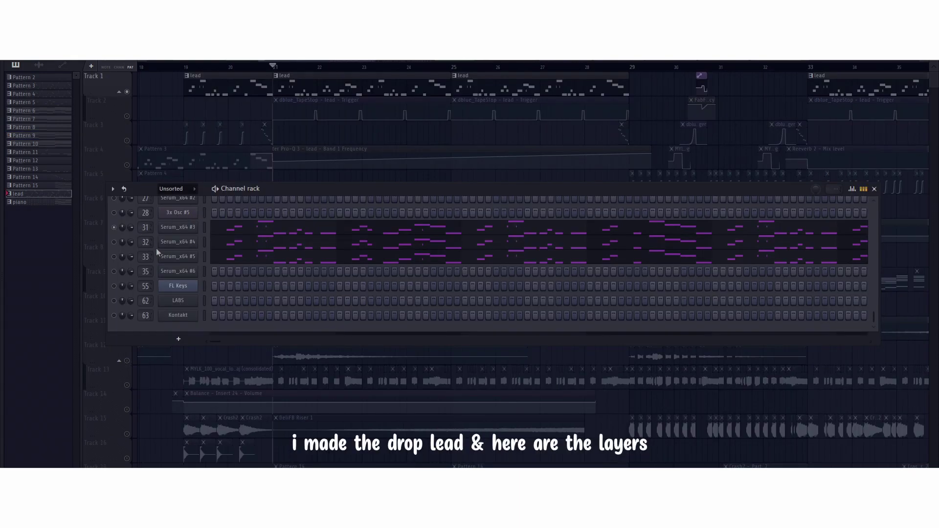
Audition all the drop lead layers together by unsoloing Serum_x64 #3, and solo that channel again to hear it alone
right_click(119, 230)
left_click(123, 232)
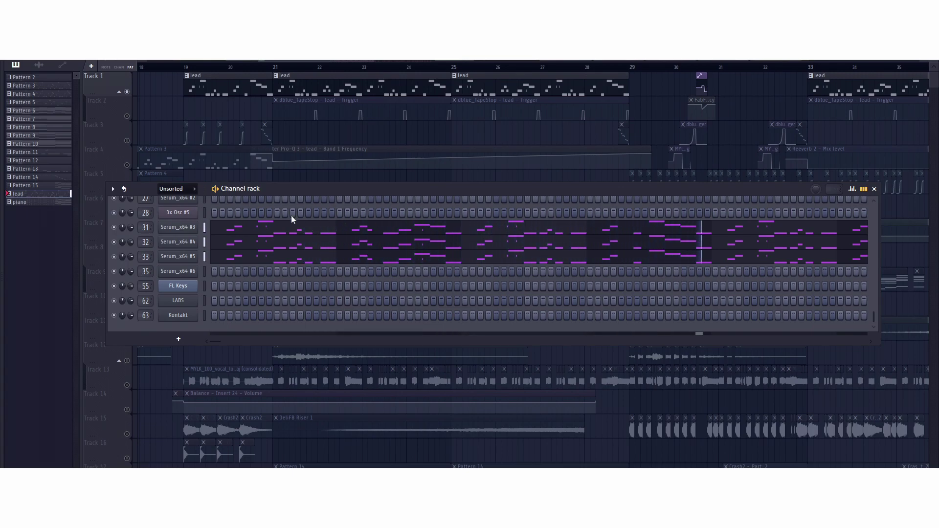
right_click(117, 228)
left_click(131, 233)
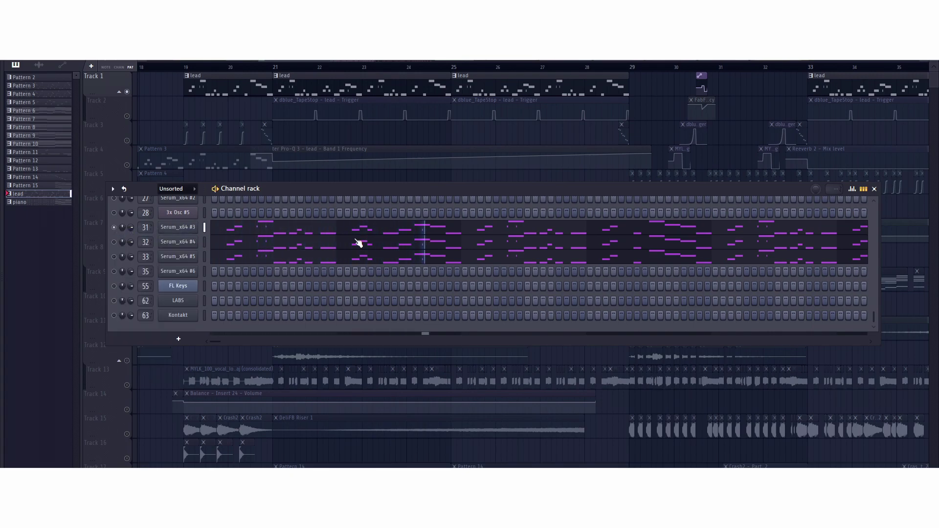
Solo the Serum_x64 #4 and Serum_x64 #5 channels in turn to audition these drop lead layers
right_click(117, 245)
left_click(120, 248)
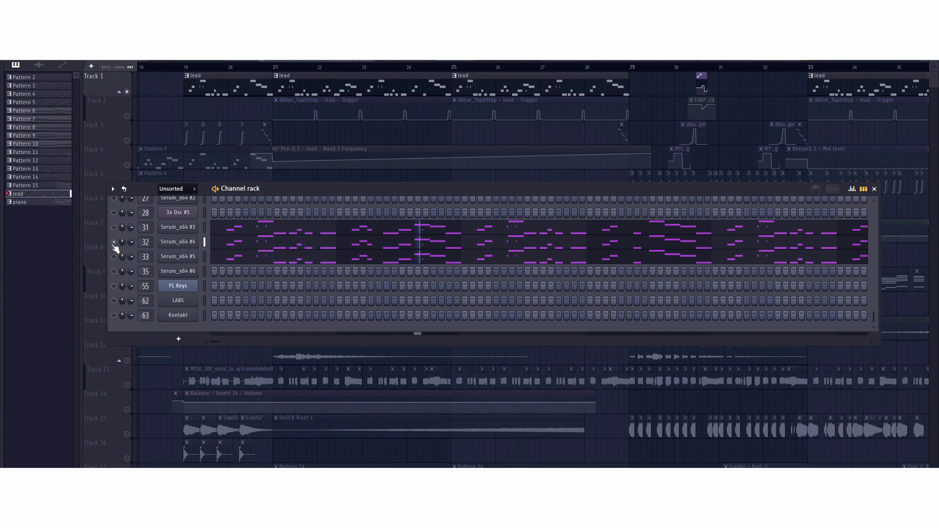
right_click(116, 257)
left_click(179, 265)
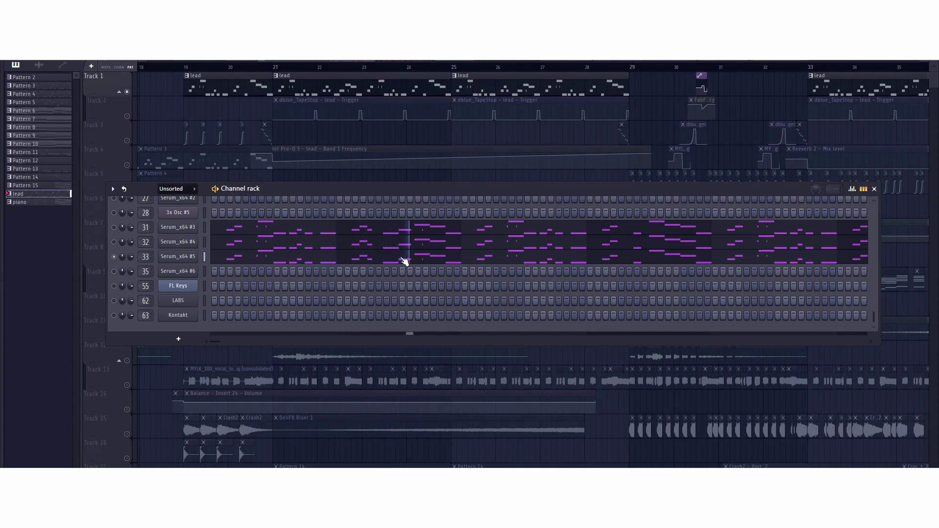
right_click(118, 259)
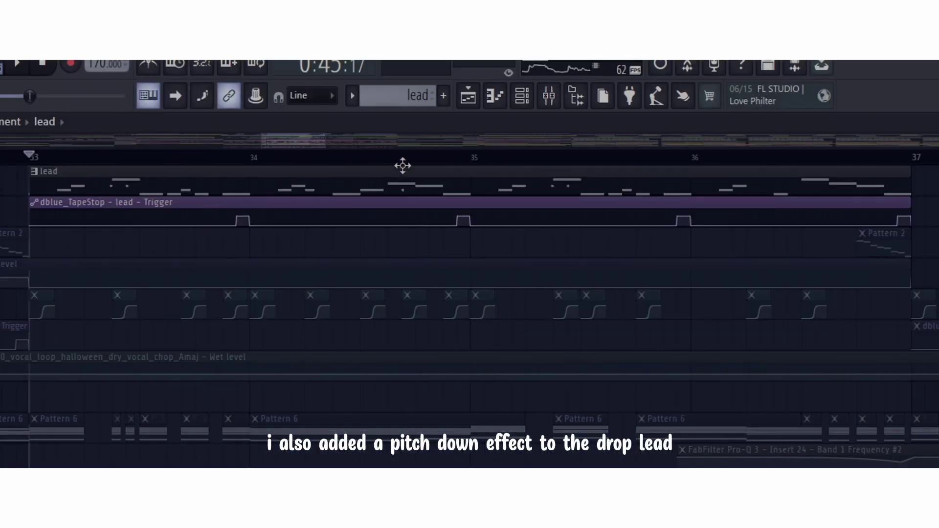
Play back the drop lead from bar 33 together with its dblue_TapeStop trigger automation
key("space")
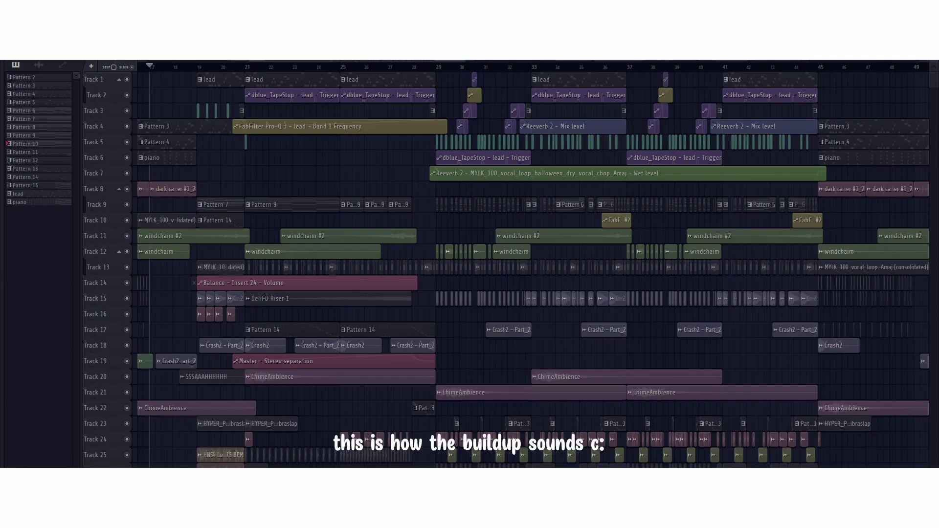
Play back the buildup from bar 17 and examine its lead, pattern, riser, percussion and automation tracks up to the drop
scroll(547, 274, "down", 5)
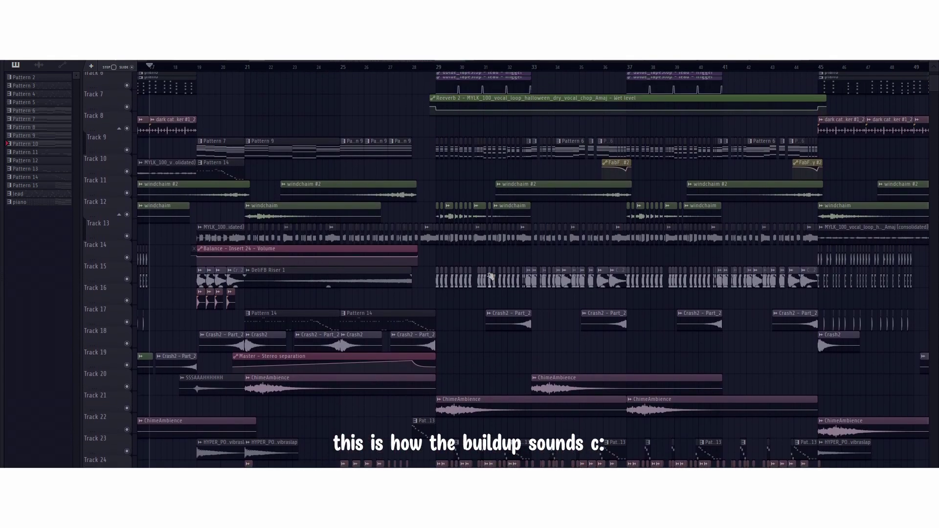
scroll(466, 275, "up", 5)
key("space")
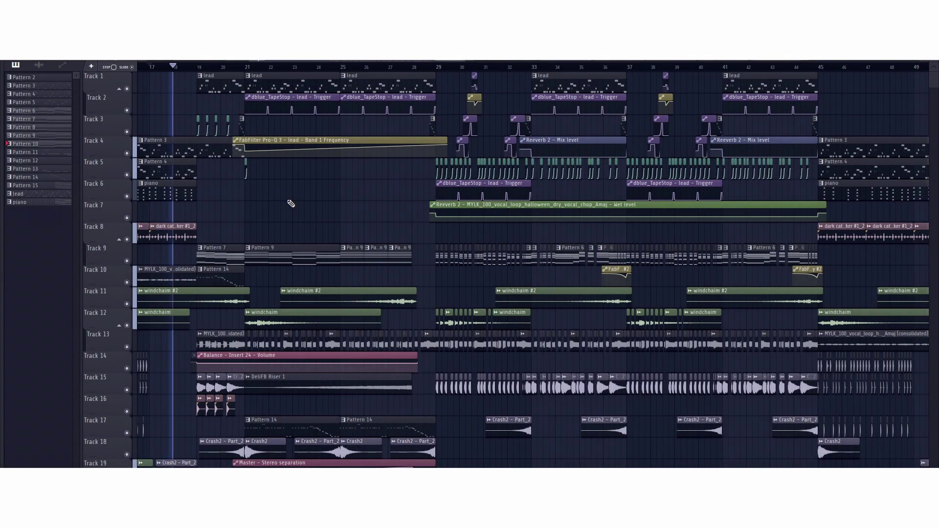
scroll(294, 205, "down", 9)
scroll(289, 210, "down", 3)
scroll(294, 212, "up", 5)
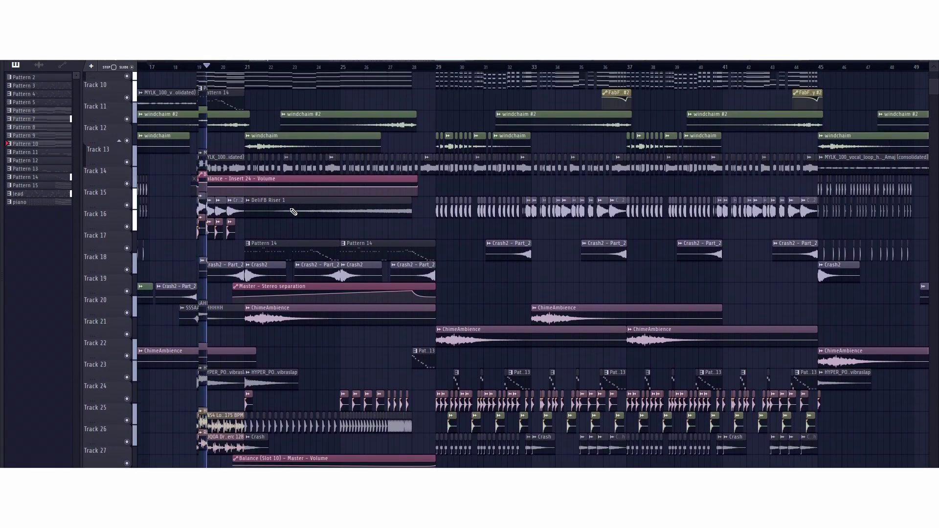
scroll(298, 216, "down", 9)
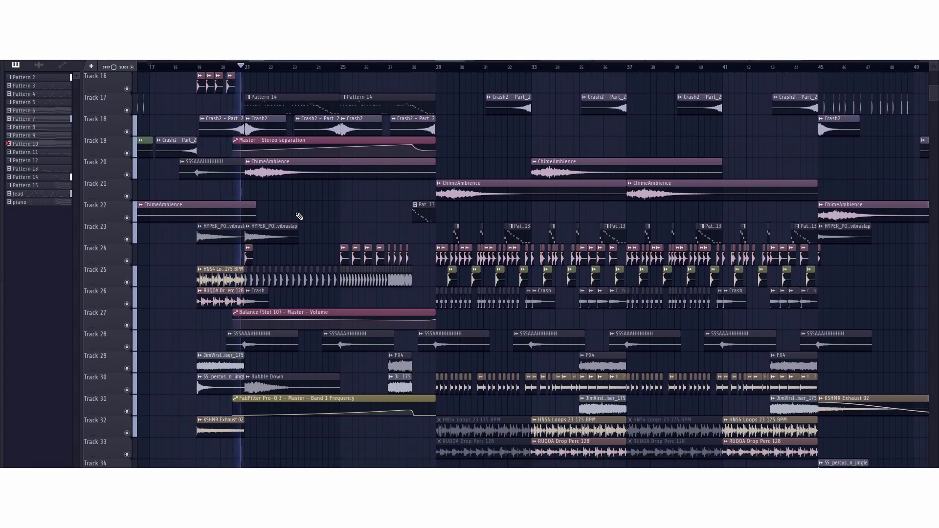
scroll(354, 237, "up", 9)
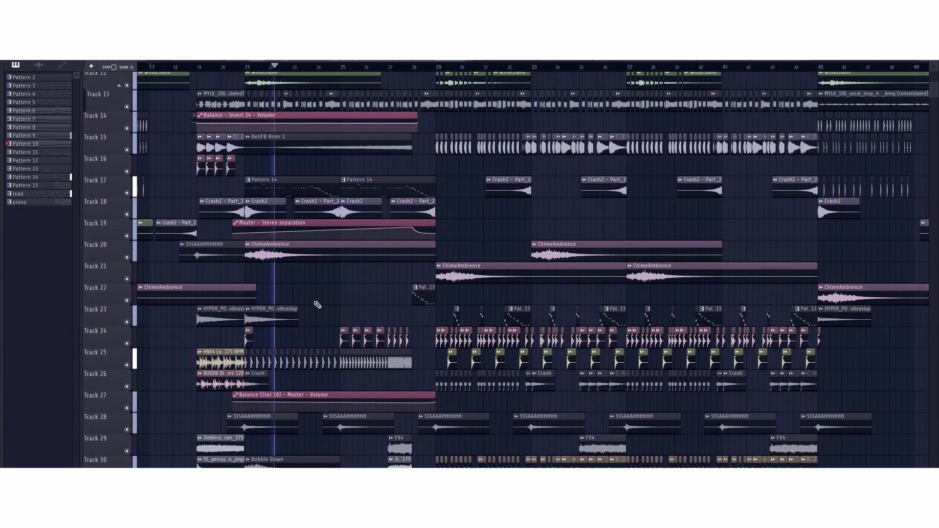
scroll(314, 301, "up", 7)
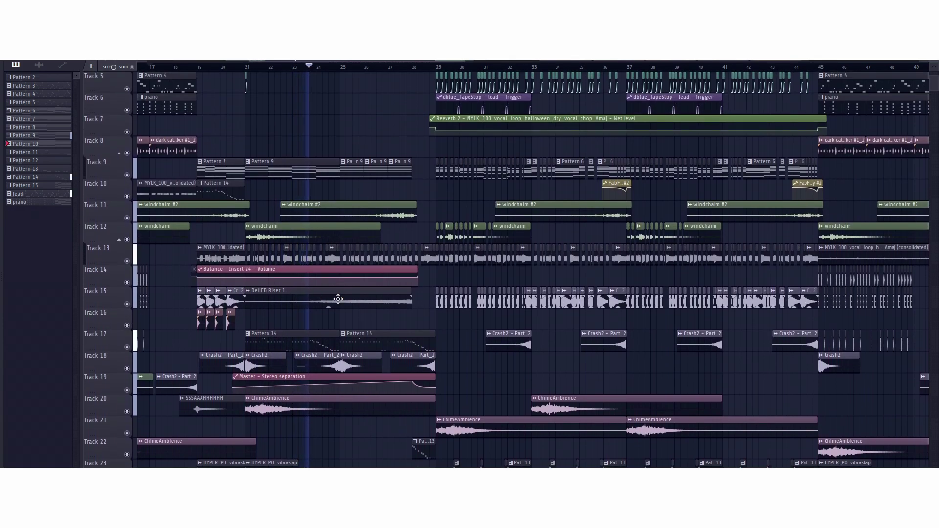
scroll(353, 310, "down", 10)
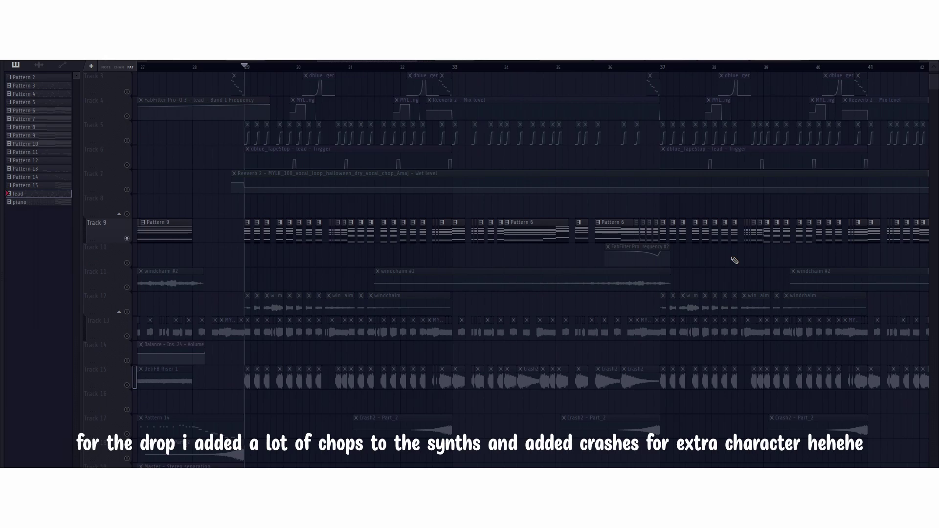
Play back the chopped Track 9 synth patterns of the drop, and unmute the Crash2 chops on Track 15
key("space")
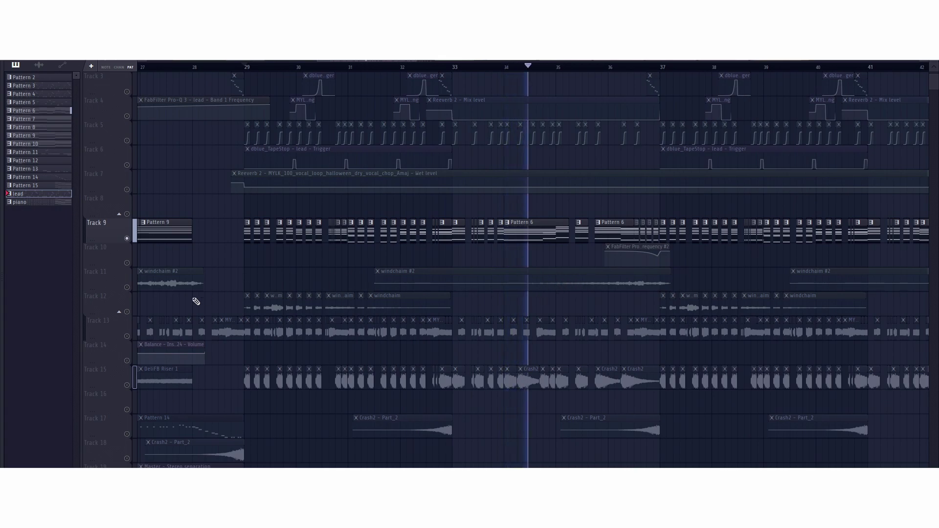
left_click_drag(379, 60, 411, 60)
left_click(122, 387)
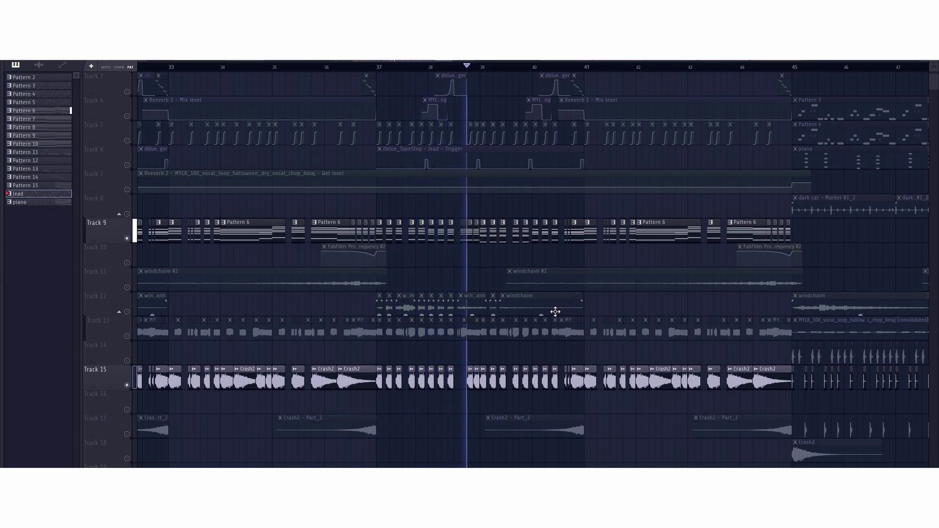
Unmute the KSHMR Exhaust 02 chops on Track 30 and the Crash chops on Track 26 to audition them with the synths
scroll(558, 317, "down", 6)
scroll(437, 338, "down", 8)
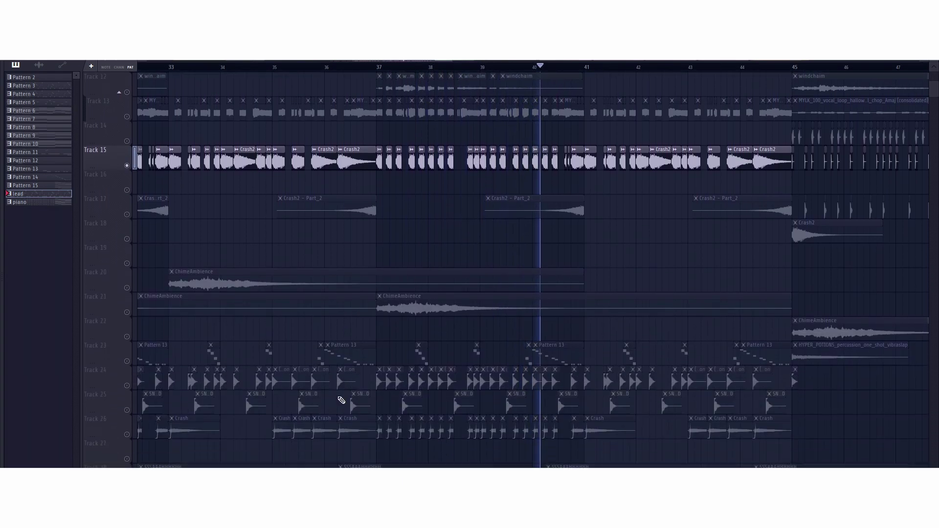
left_click(123, 411)
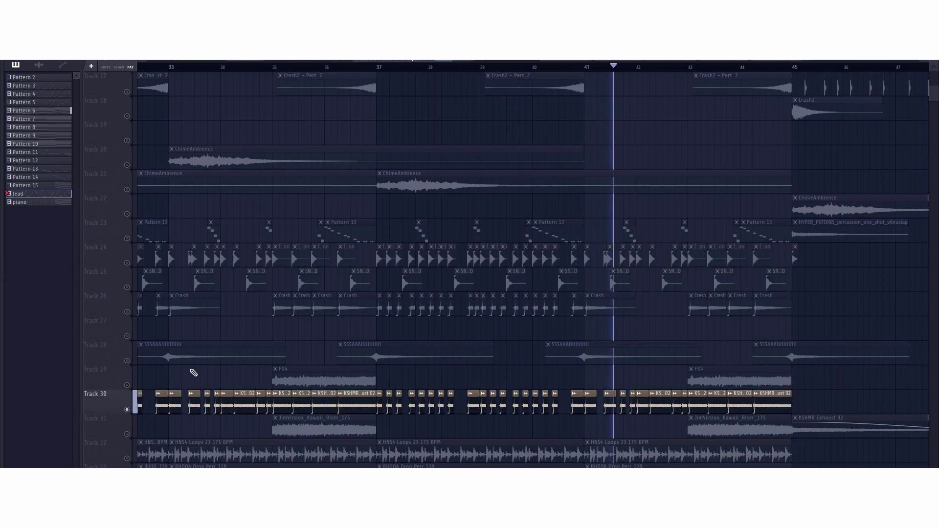
left_click(128, 311, "ctrl")
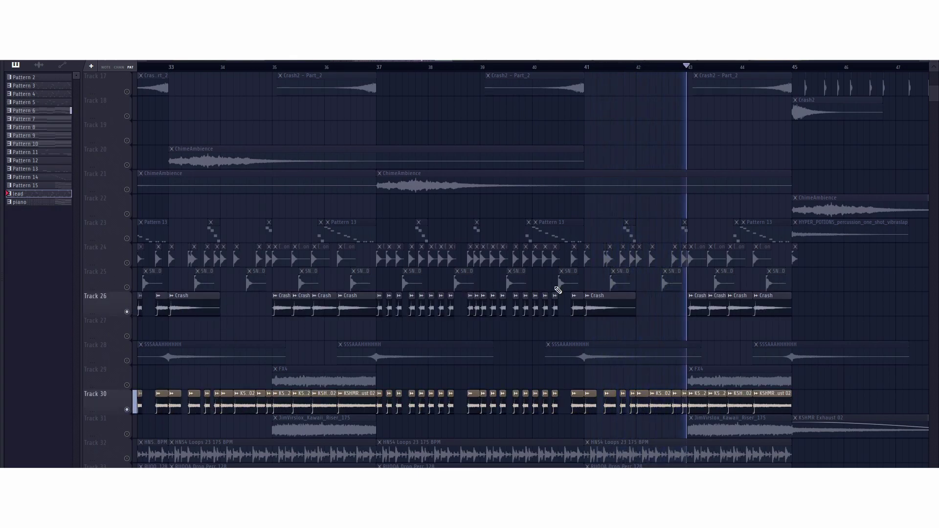
scroll(562, 294, "up", 4)
scroll(606, 280, "up", 4)
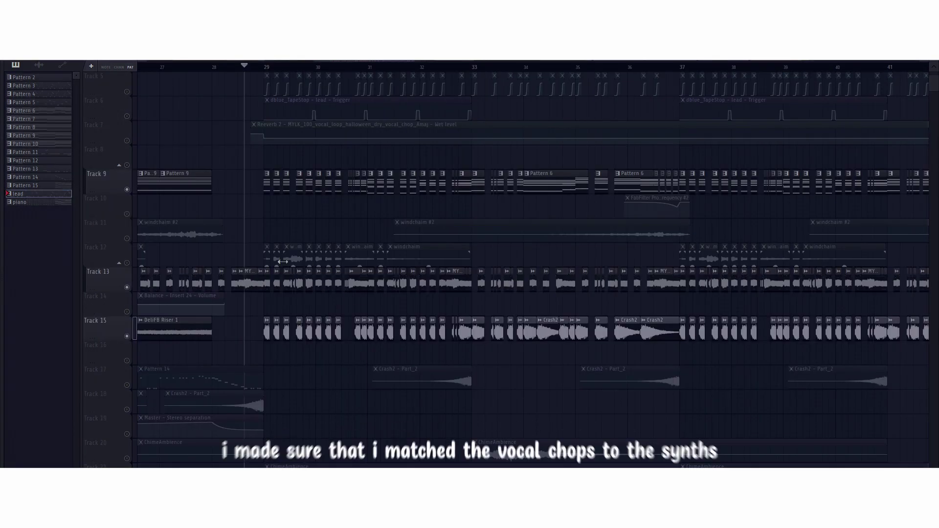
Compare the Track 13 vocal chops with the Track 9 synth and Track 15 crash chops from bar 29 during playback
scroll(302, 150, "down", 2)
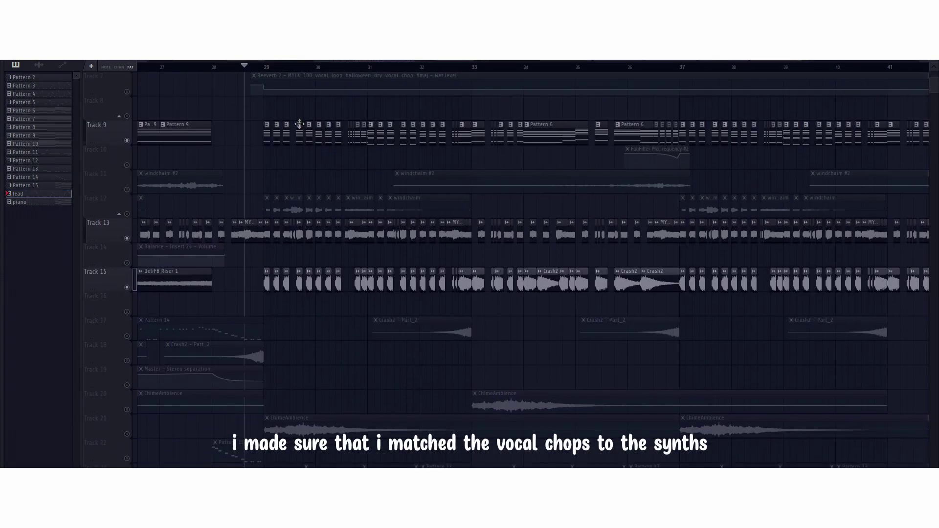
scroll(285, 71, "up", 4)
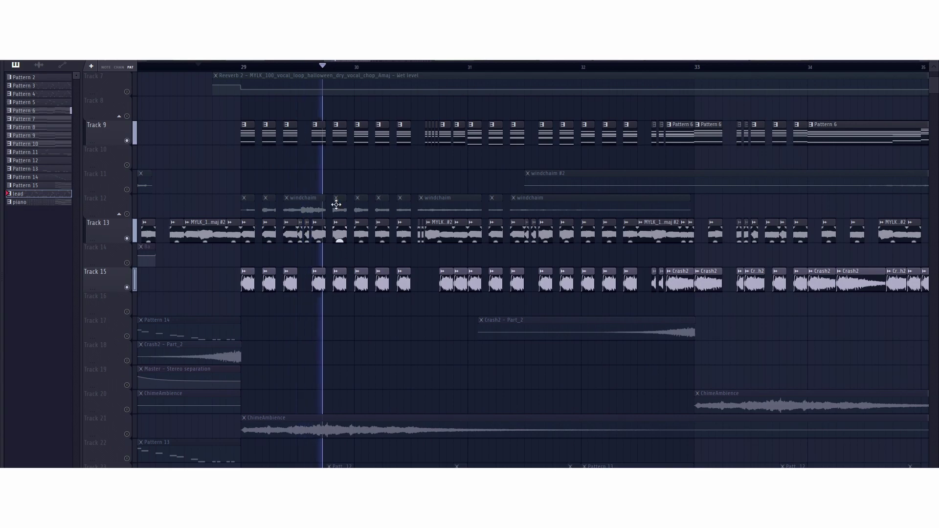
scroll(360, 262, "up", 2)
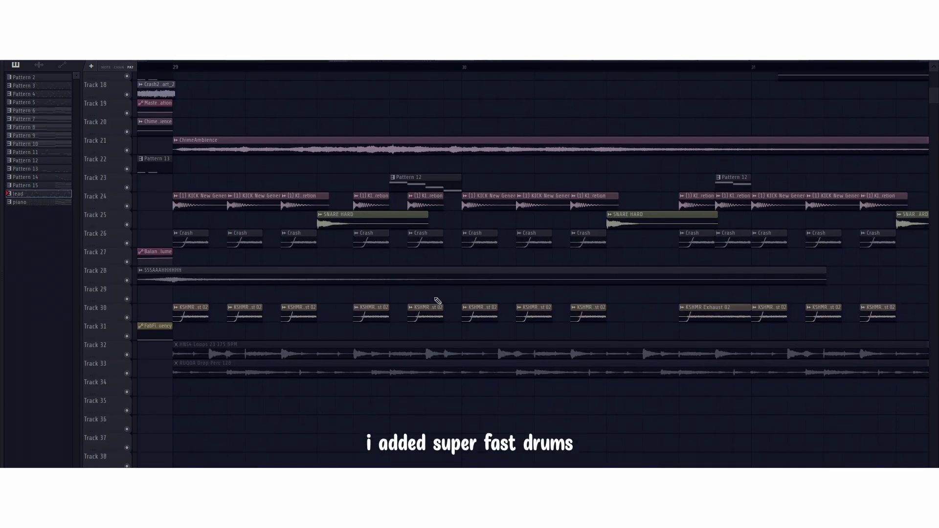
Play back the first drop without the synth and vocal chops, examining its kick, snare, crash, effect and percussion loop tracks
scroll(437, 284, "up", 6)
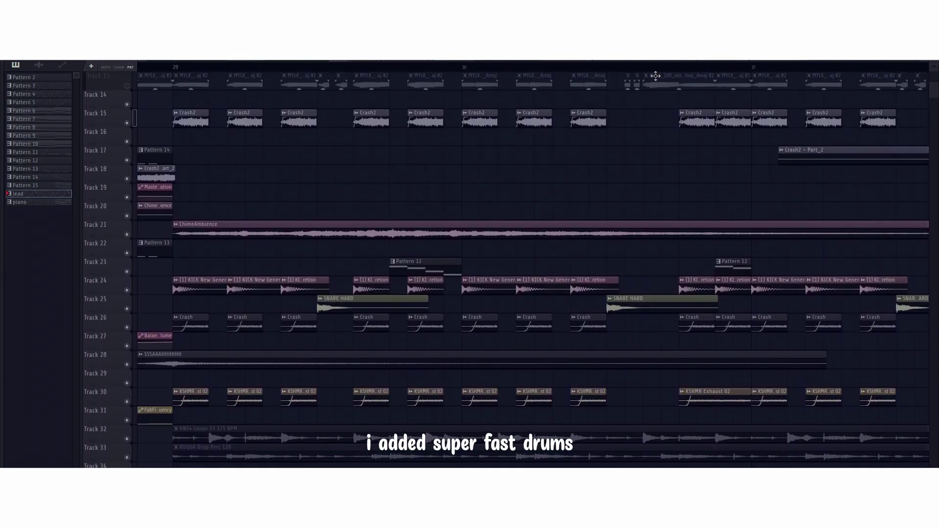
scroll(655, 75, "down", 5)
scroll(534, 269, "right", 6)
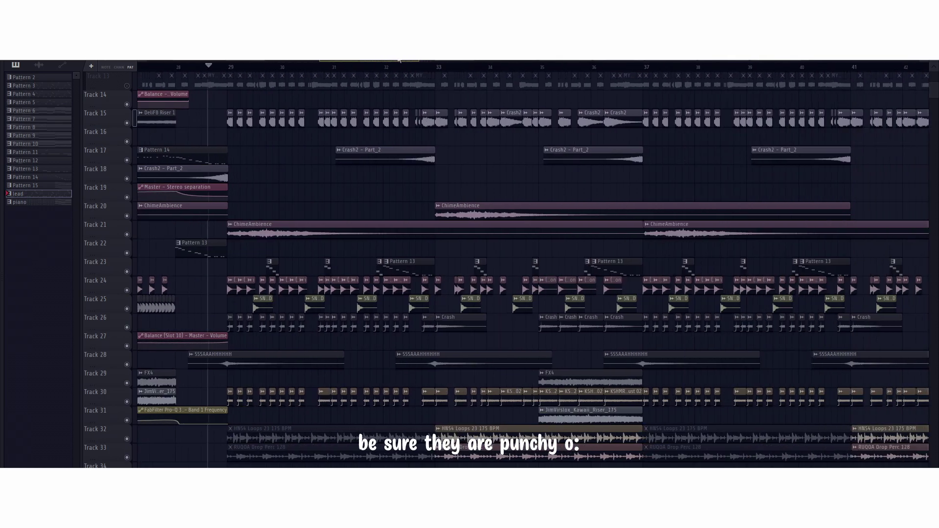
key("space")
scroll(434, 153, "down", 4)
scroll(377, 247, "up", 6)
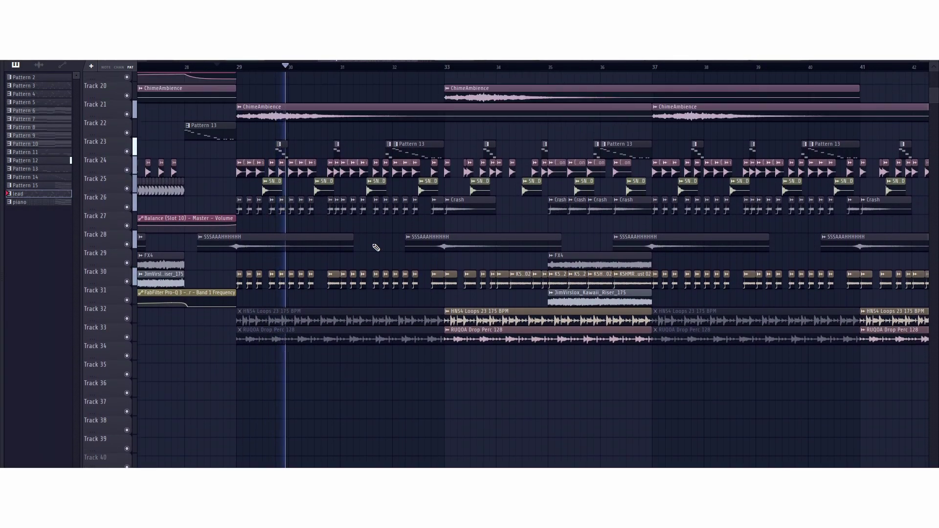
scroll(384, 256, "down", 1)
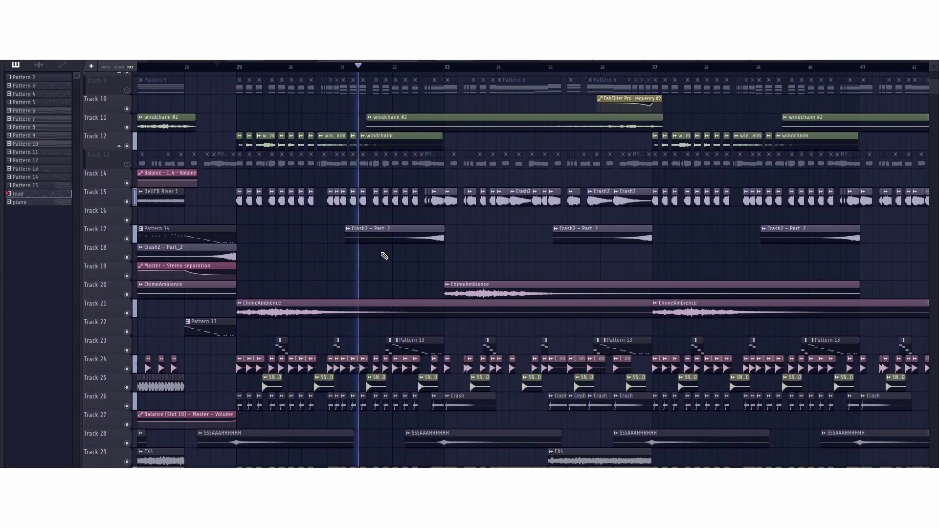
scroll(386, 256, "up", 3)
scroll(385, 256, "down", 3)
scroll(519, 279, "down", 2)
scroll(543, 293, "up", 2)
scroll(555, 318, "down", 1)
scroll(557, 289, "down", 2)
scroll(560, 318, "up", 3)
scroll(563, 255, "down", 3)
scroll(586, 223, "down", 2)
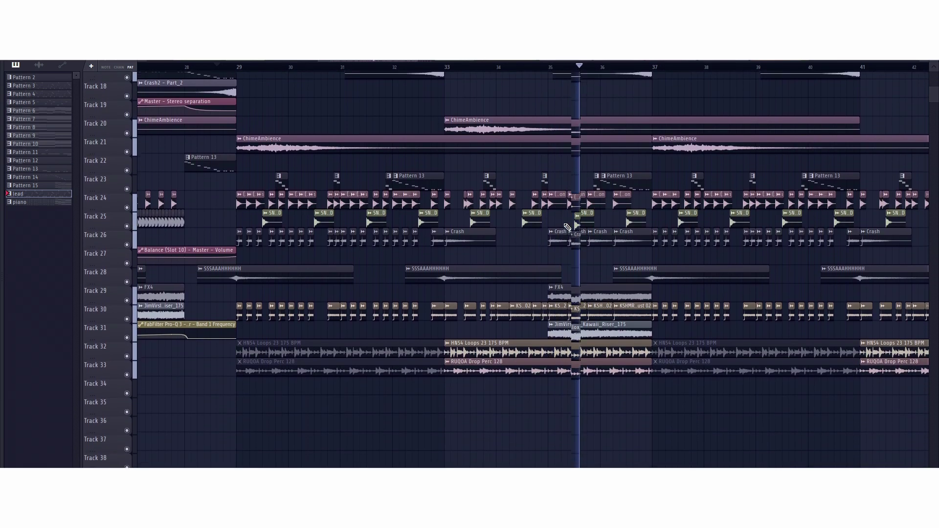
scroll(573, 235, "up", 3)
scroll(566, 255, "down", 3)
scroll(566, 255, "down", 3)
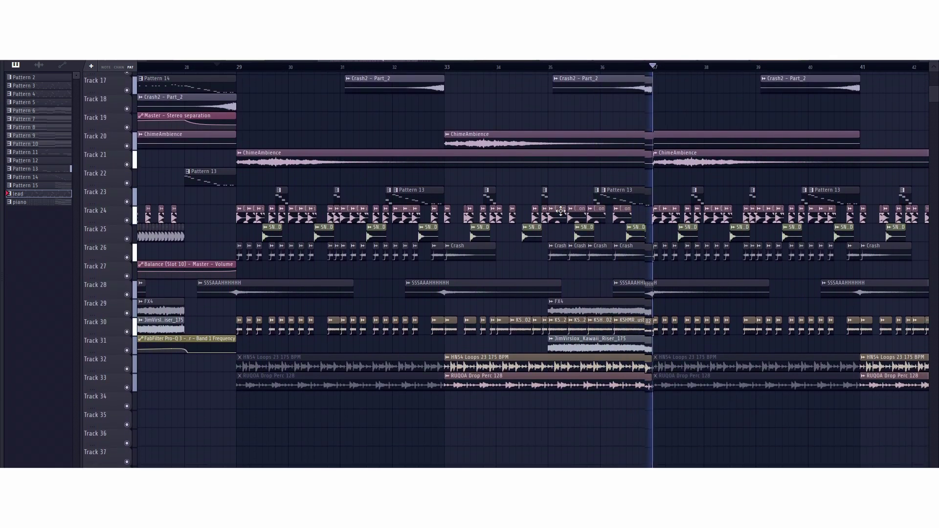
scroll(511, 81, "down", 2)
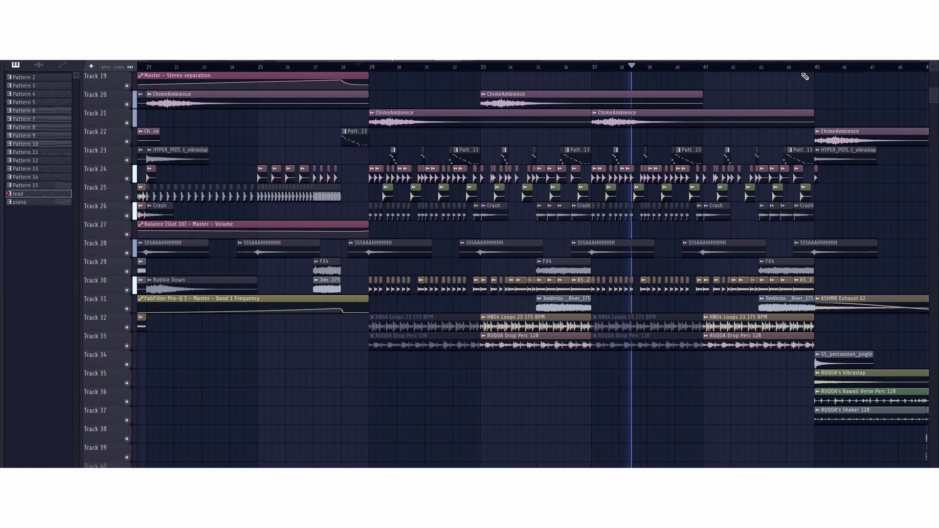
Examine the drum and effect layers through the end of the first drop and past bar 45
scroll(885, 72, "up", 2)
left_click_drag(424, 61, 463, 62)
scroll(560, 230, "up", 2)
scroll(560, 229, "down", 3)
scroll(557, 172, "up", 7)
scroll(529, 243, "down", 2)
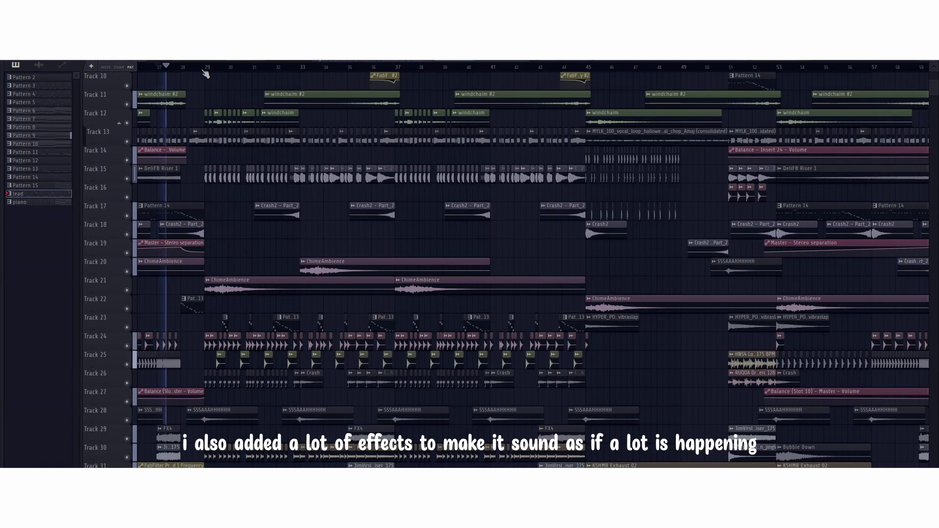
Review the first drop's effect automation on Tracks 1 to 7, and open the mixer to inspect the synths insert's effect chain
scroll(186, 70, "up", 3)
scroll(260, 152, "up", 6)
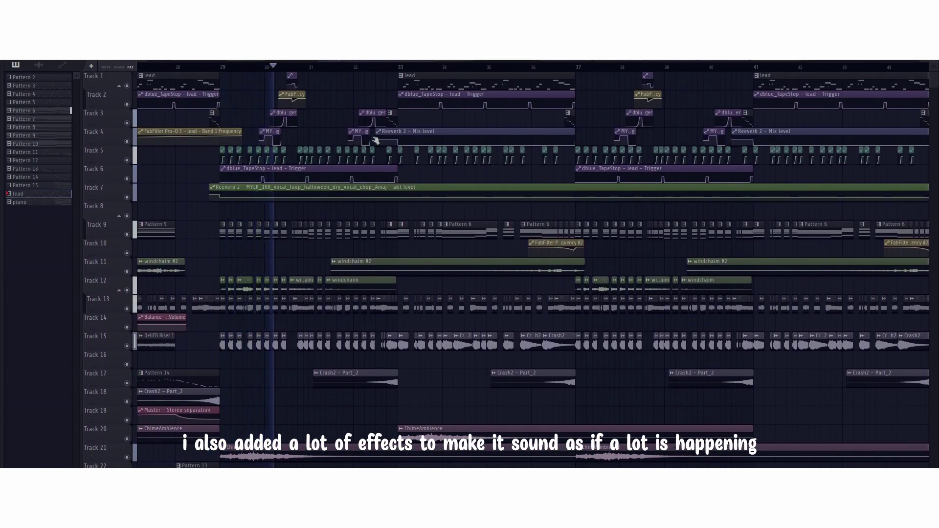
key("F9")
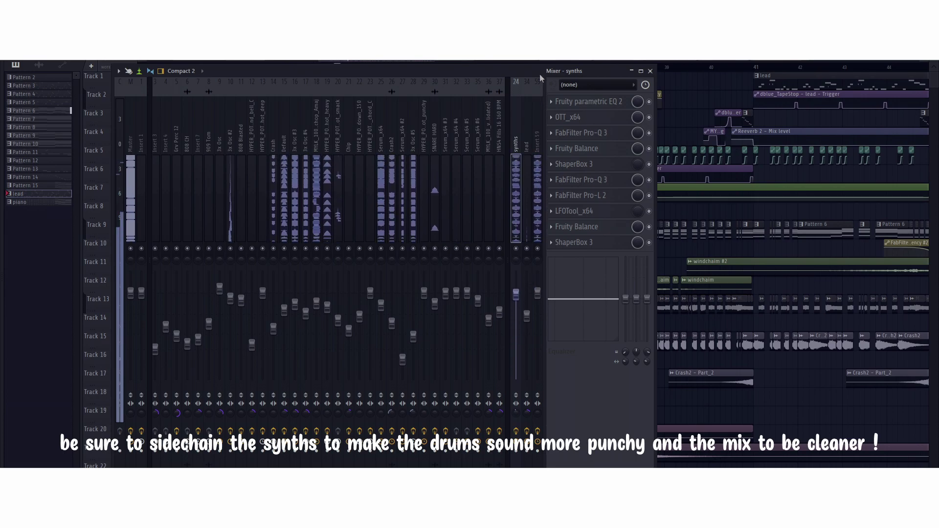
left_click_drag(540, 75, 625, 63)
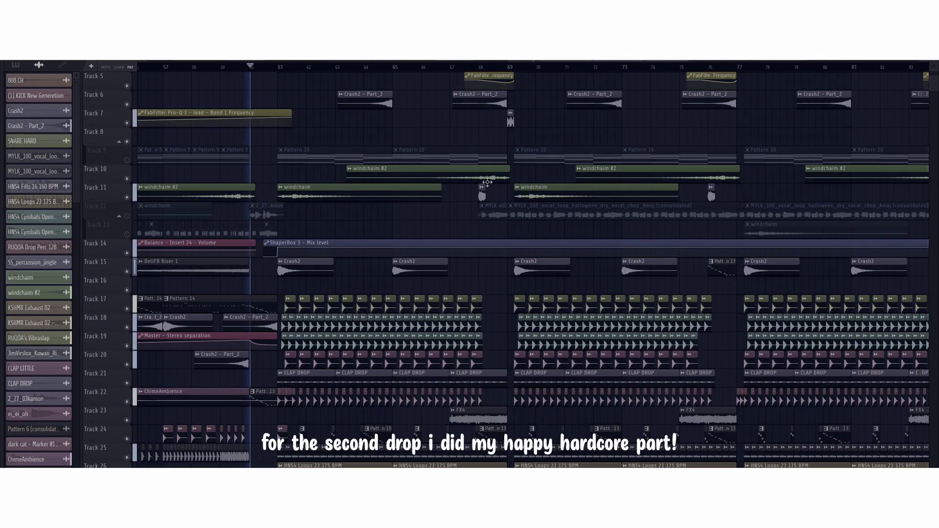
Follow the second drop's playback from bar 61, examining its kick, clap, open hat, percussion and effect tracks
scroll(468, 246, "down", 4)
scroll(468, 252, "up", 12)
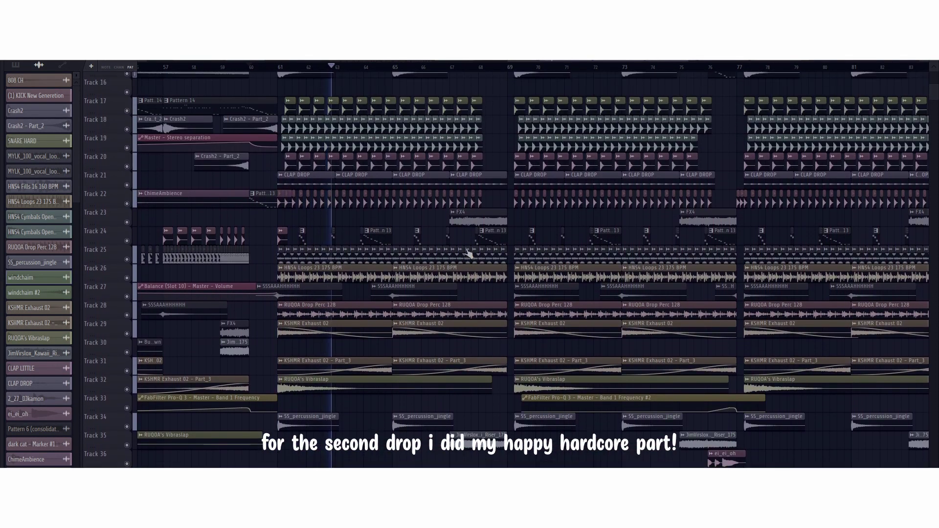
scroll(468, 253, "down", 5)
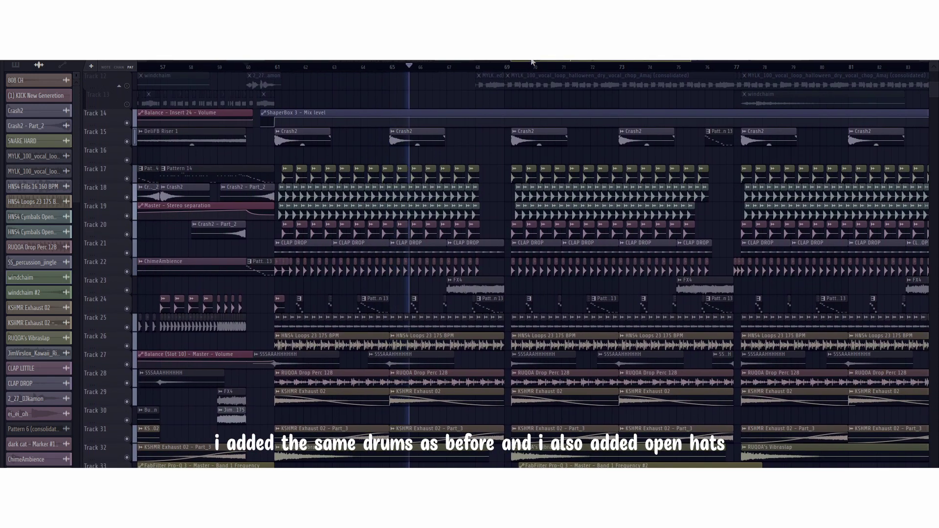
scroll(417, 314, "up", 3)
scroll(419, 318, "up", 4)
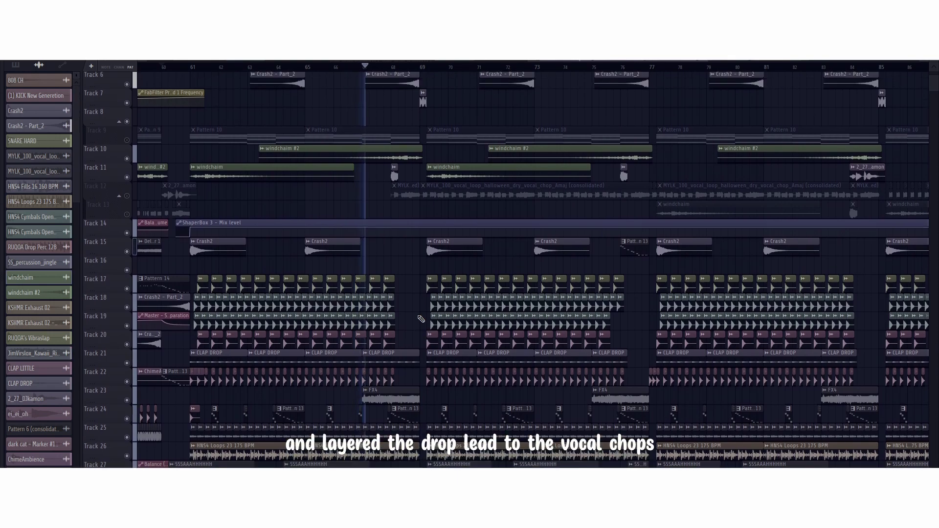
scroll(422, 319, "down", 7)
scroll(421, 317, "down", 4)
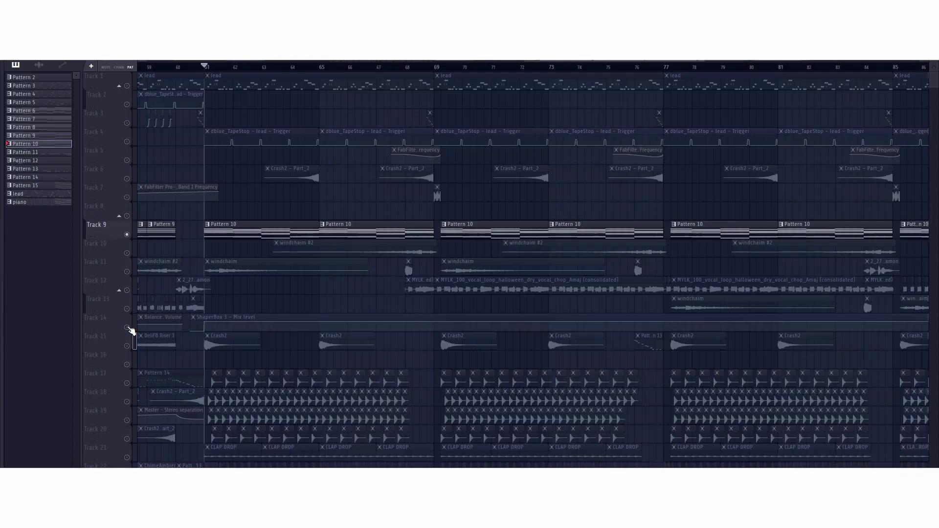
Unmute the ShaperBox 3 mix level automation on Track 14, and solo the FL Keys channel to audition that Pattern 10 layer
left_click(128, 328)
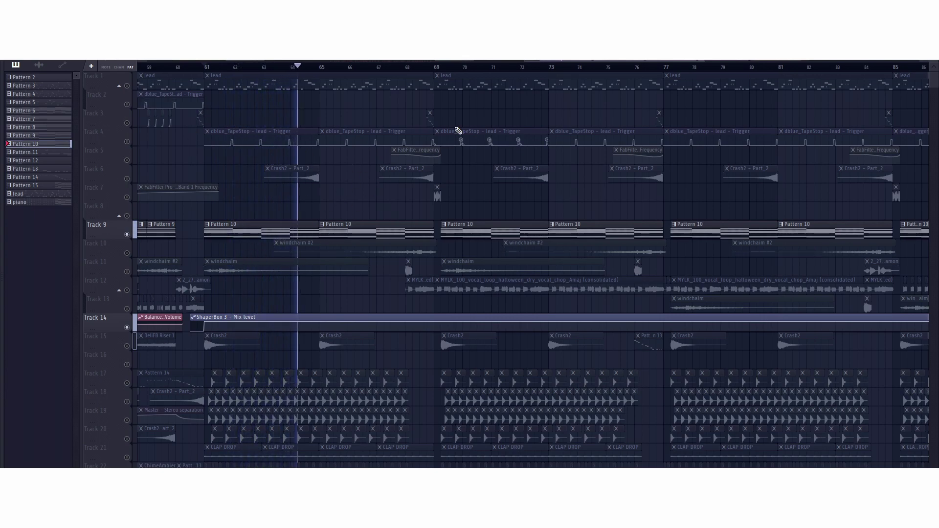
key("F6")
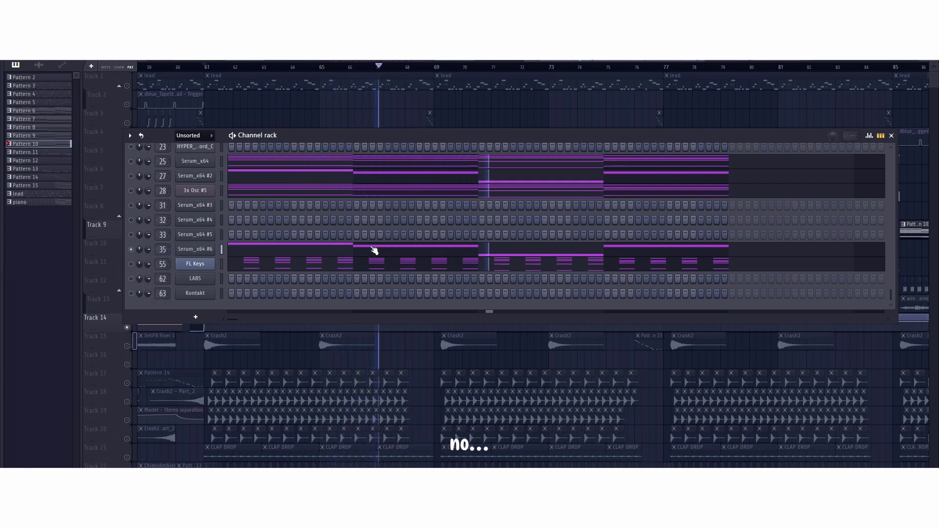
right_click(131, 265)
left_click(142, 277)
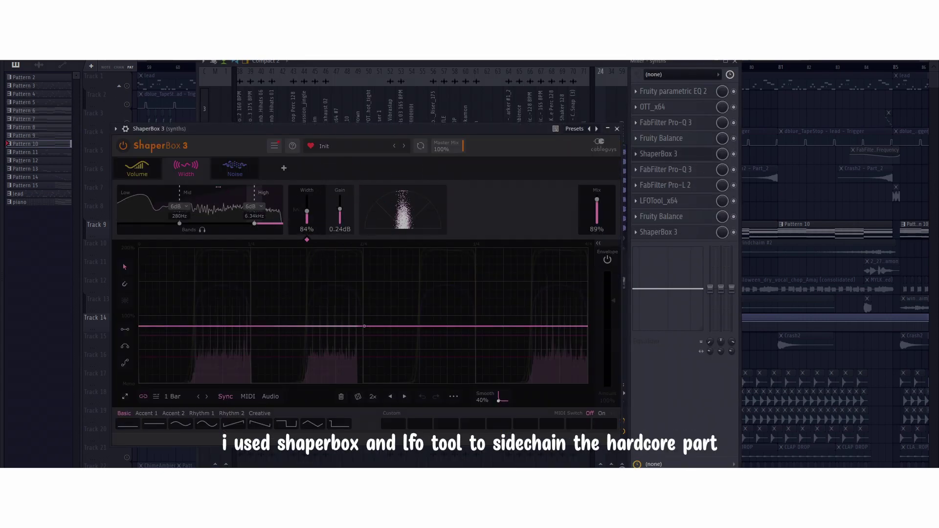
Inspect the Volume, Width and Noise modules of ShaperBox 3 on the synths insert
left_click(137, 168)
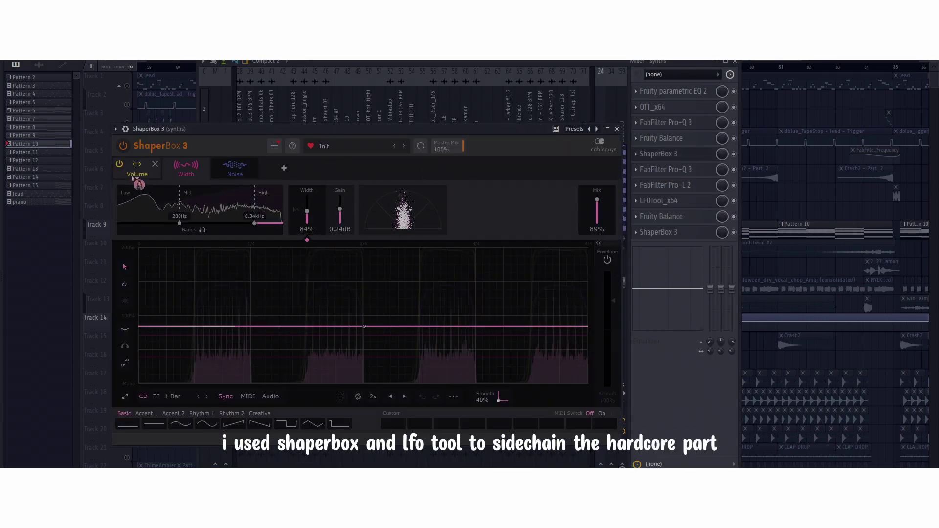
left_click(186, 169)
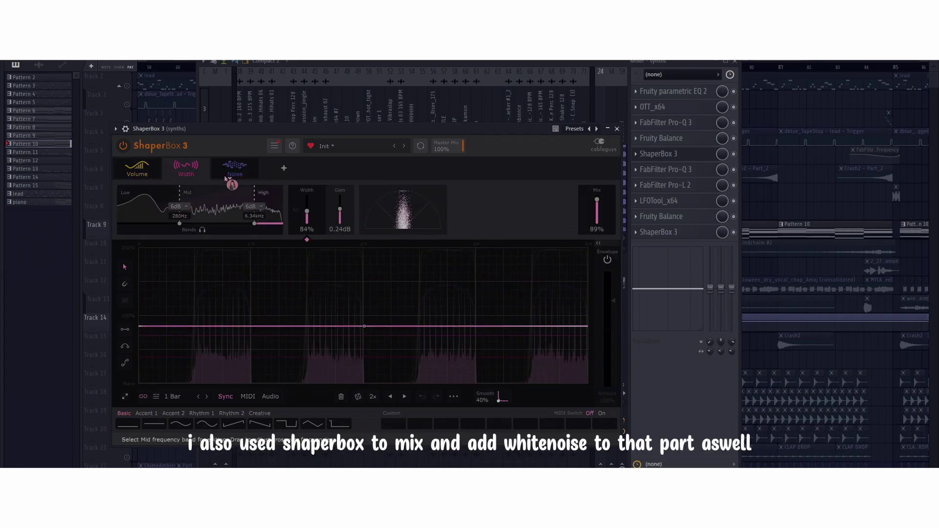
left_click(228, 175)
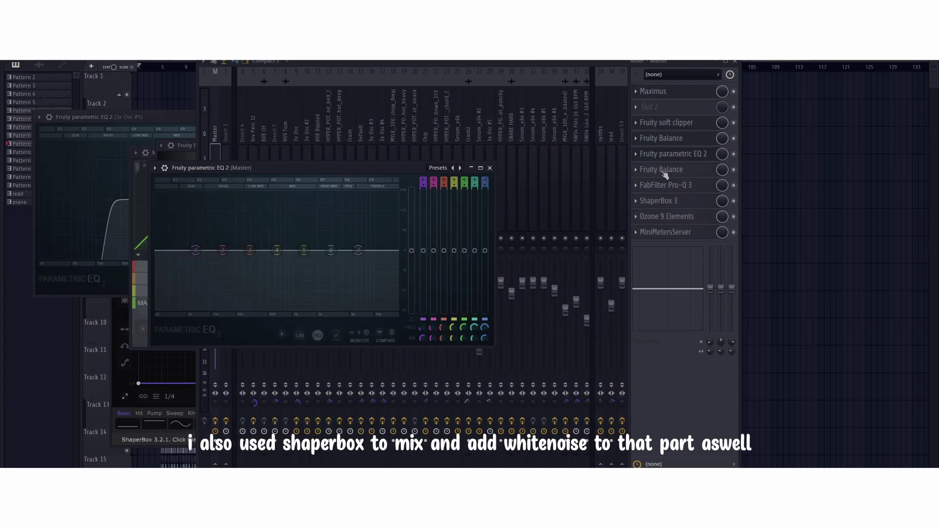
Inspect the Fruity Balance and FabFilter Pro-Q 3 settings on the Master channel
left_click(662, 169)
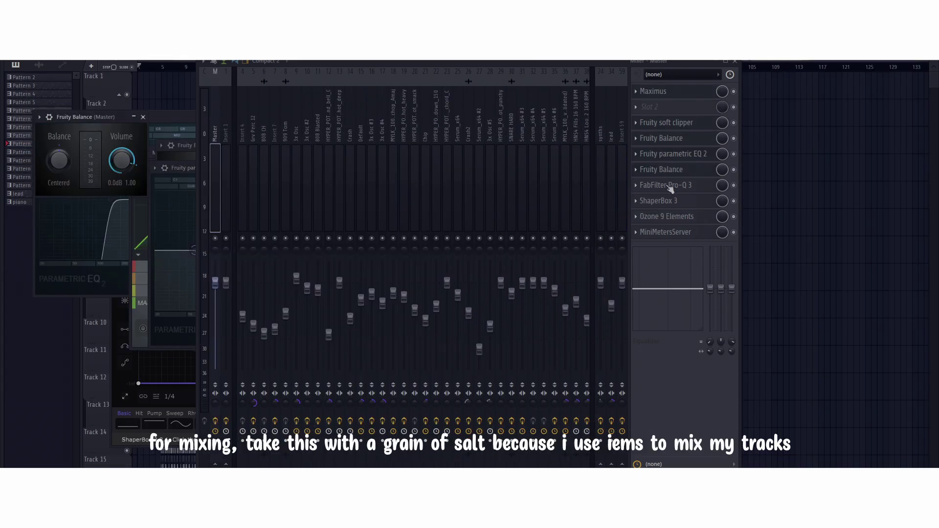
left_click_drag(241, 102, 433, 131)
left_click_drag(576, 137, 501, 134)
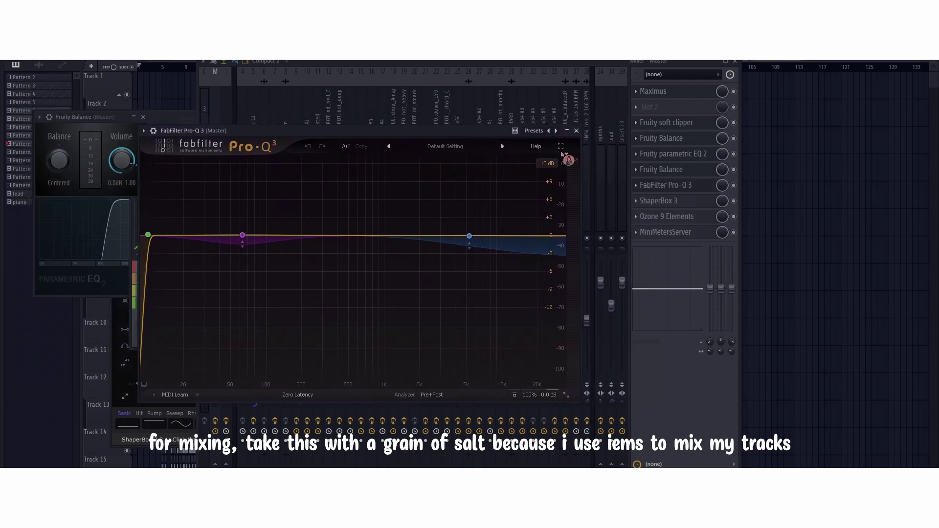
Inspect the frequency bands of the Width and Comp modules in the Master's ShaperBox 3, and close the plugin
left_click(676, 201)
left_click_drag(503, 123, 307, 119)
left_click(260, 186)
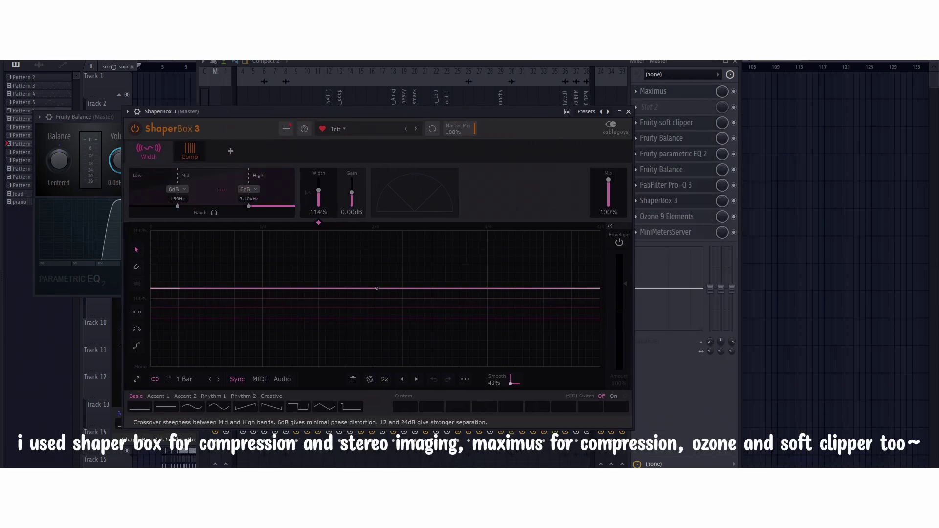
left_click(155, 190)
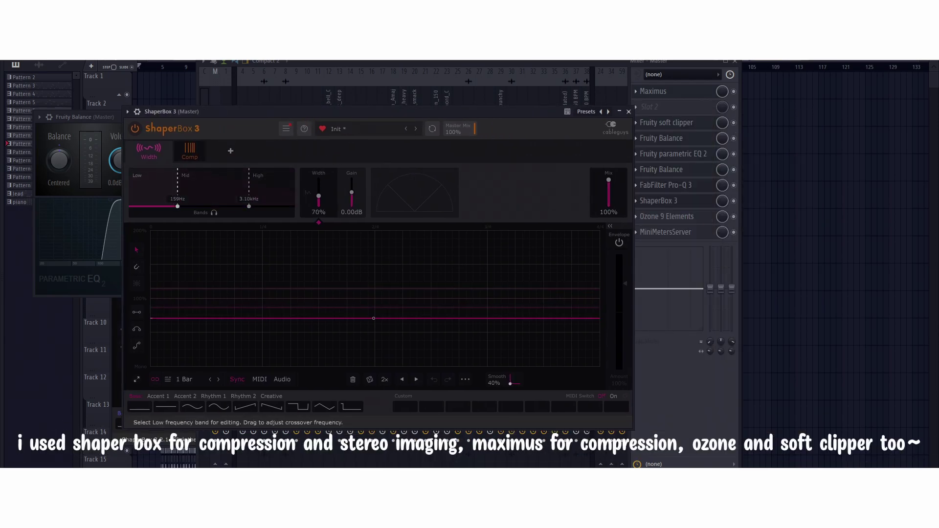
left_click(189, 155)
left_click(168, 189)
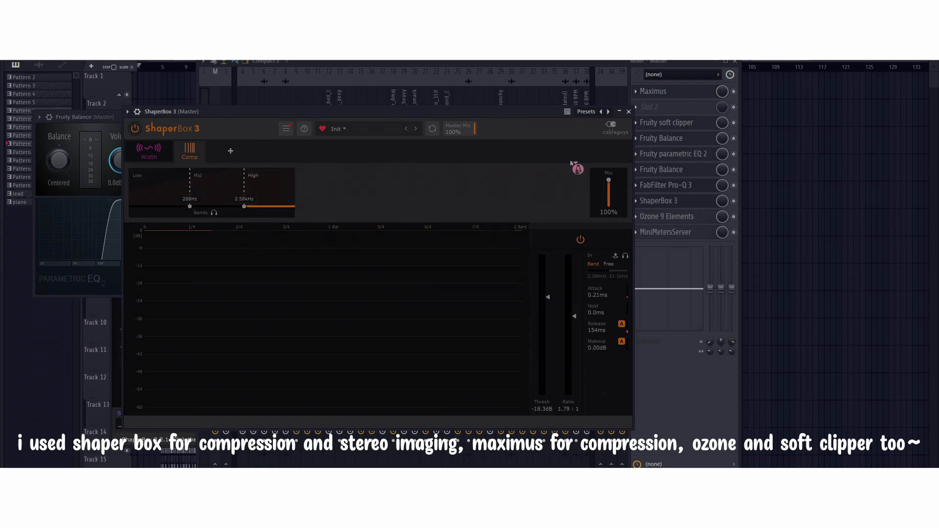
left_click(629, 112)
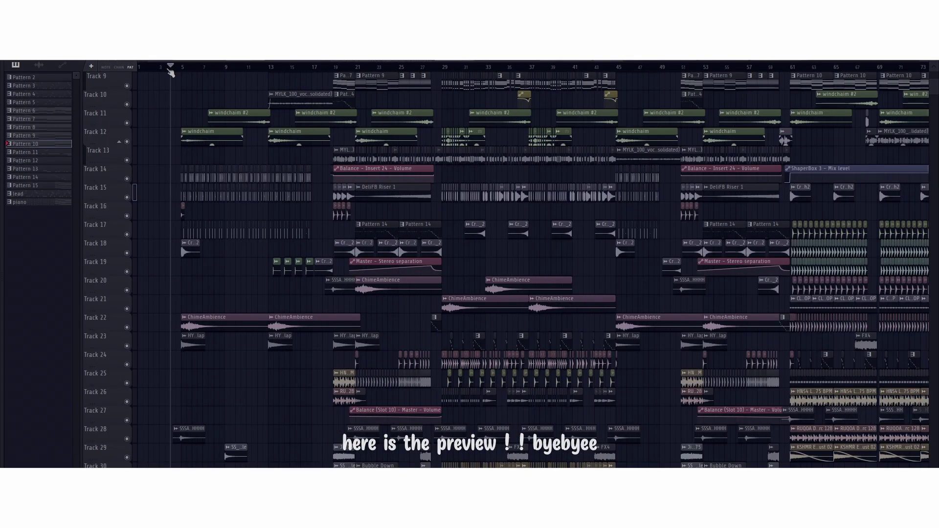
Follow the full song preview through the intro from bar 5, examining its melody, piano, percussion and ambience tracks
scroll(171, 72, "up", 6)
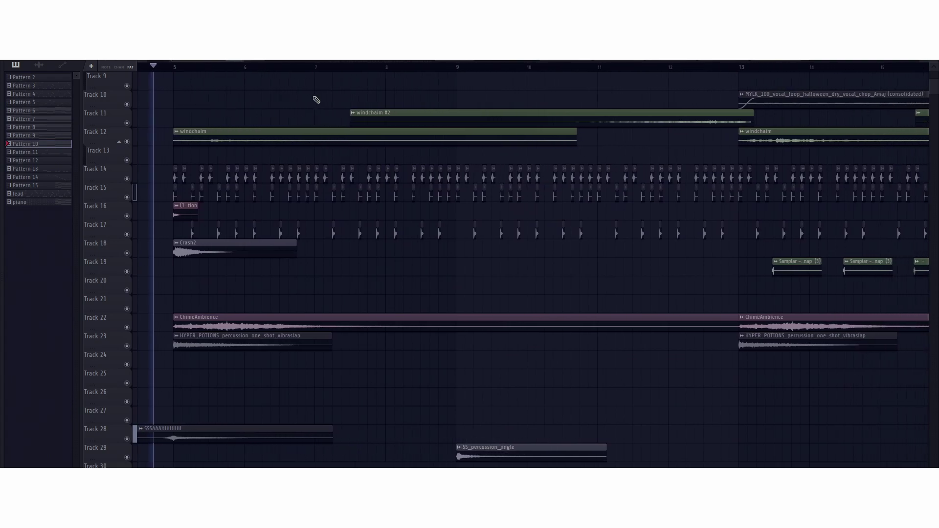
scroll(316, 99, "up", 4)
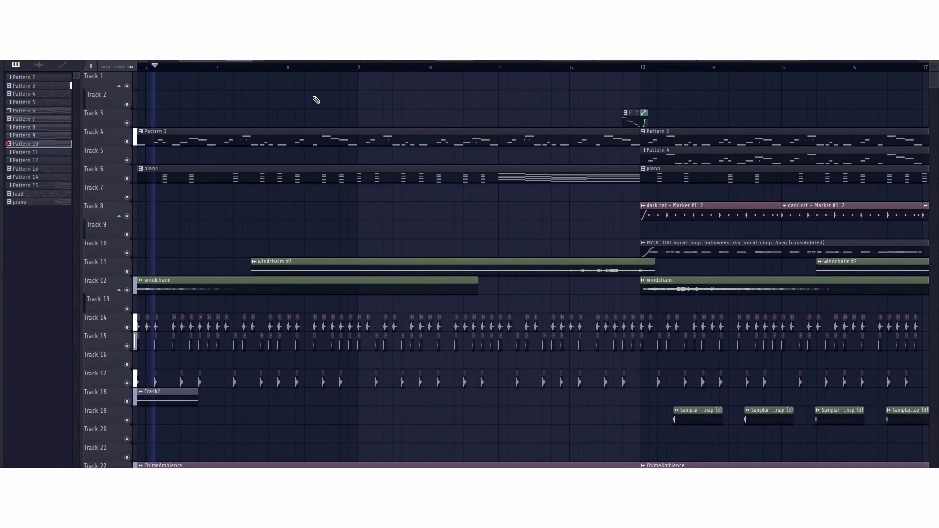
scroll(316, 100, "down", 3)
scroll(317, 99, "down", 10)
scroll(316, 101, "down", 3)
scroll(317, 101, "up", 7)
scroll(316, 101, "up", 10)
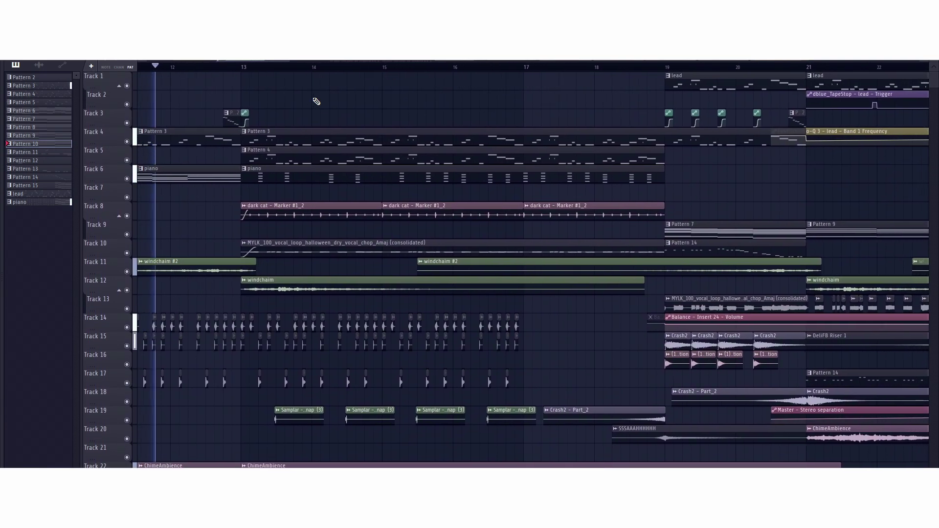
Follow the buildup's playback from bar 23 to the first drop, examining its automation, riser and snare roll tracks
scroll(317, 102, "down", 1)
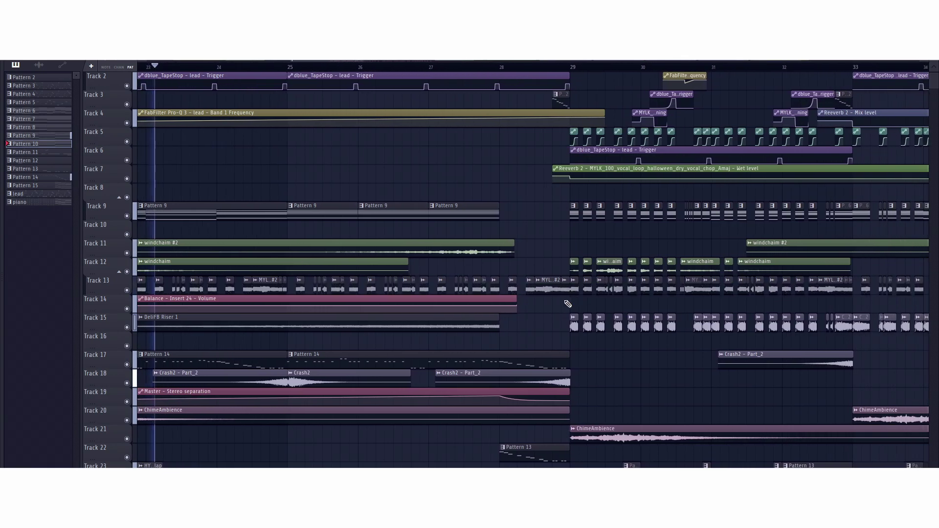
scroll(557, 314, "down", 8)
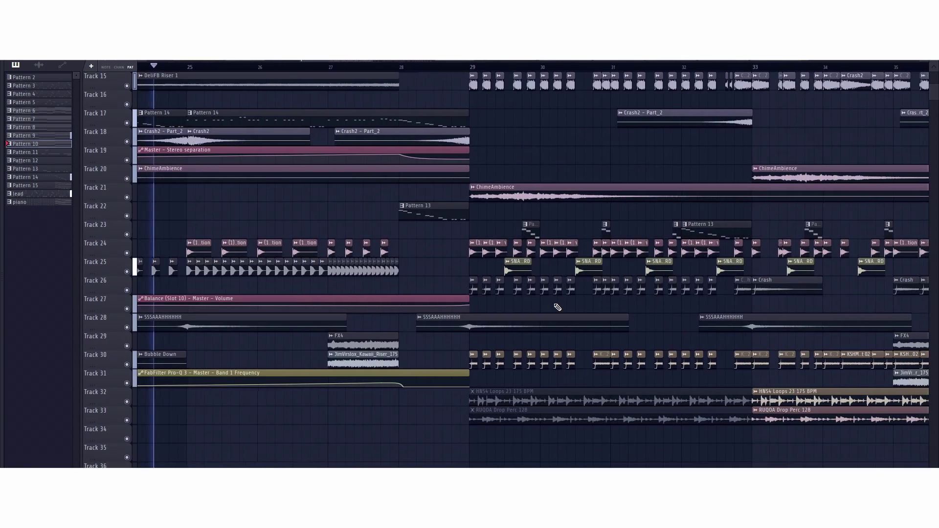
scroll(557, 304, "up", 8)
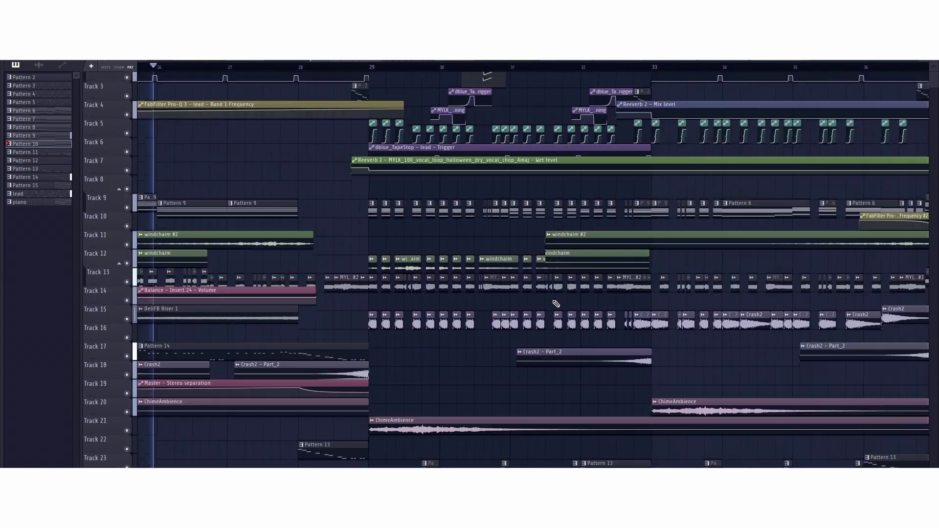
scroll(543, 65, "down", 5)
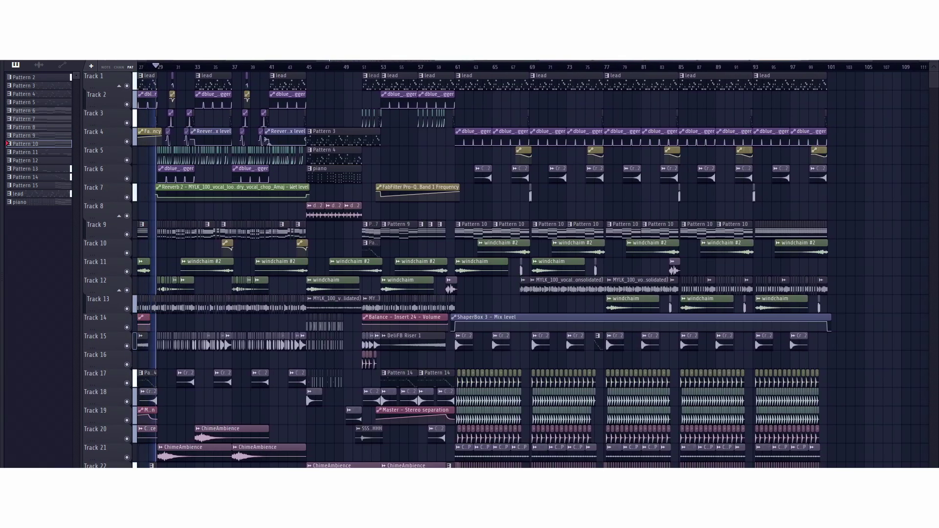
Follow the first half of the first drop from bar 29, examining its layers across all tracks
scroll(399, 77, "down", 8)
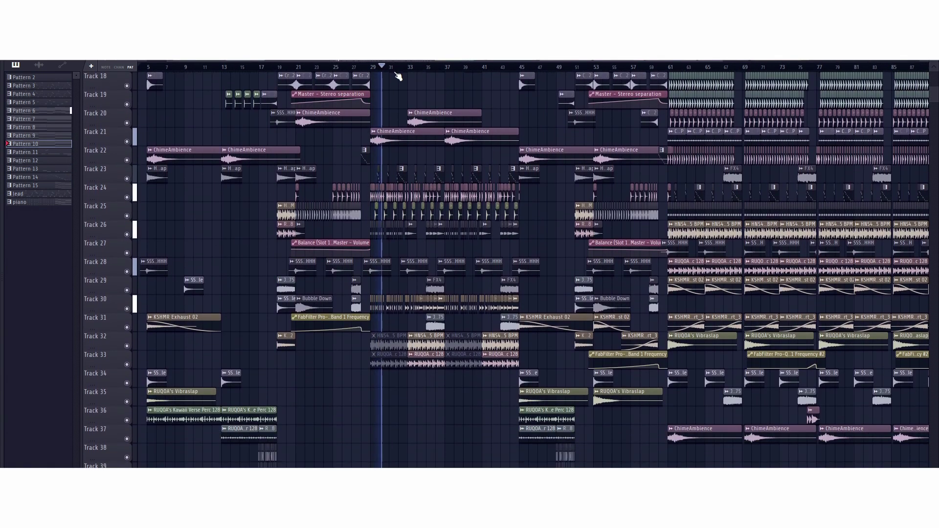
scroll(399, 74, "up", 4)
scroll(411, 122, "up", 5)
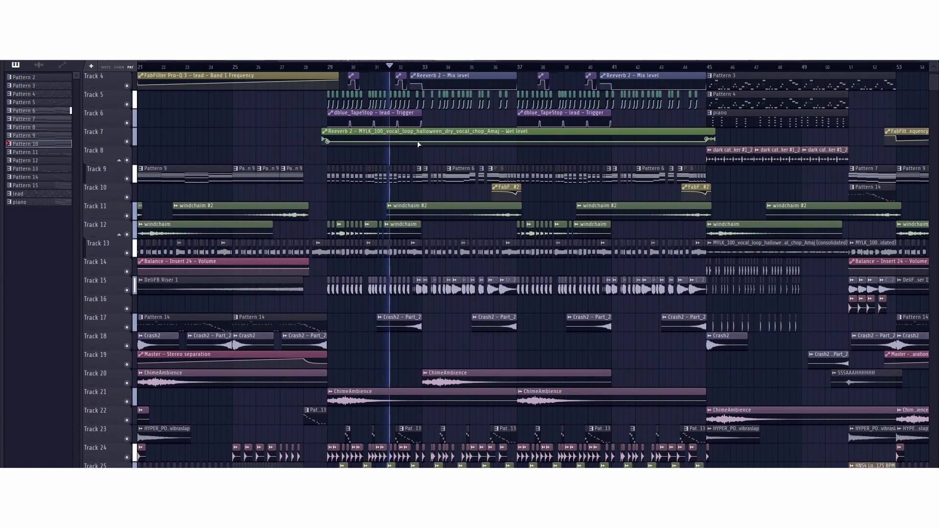
scroll(418, 145, "up", 2)
scroll(497, 69, "down", 3)
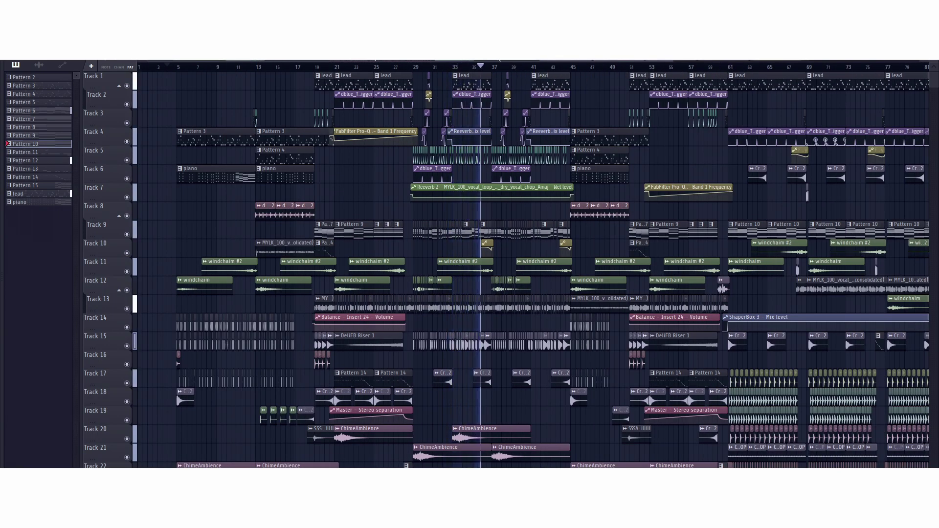
Follow the second half of the first drop from bar 37 to bar 45, examining its automation, chops and drums
left_click_drag(499, 59, 566, 62)
scroll(391, 67, "up", 5)
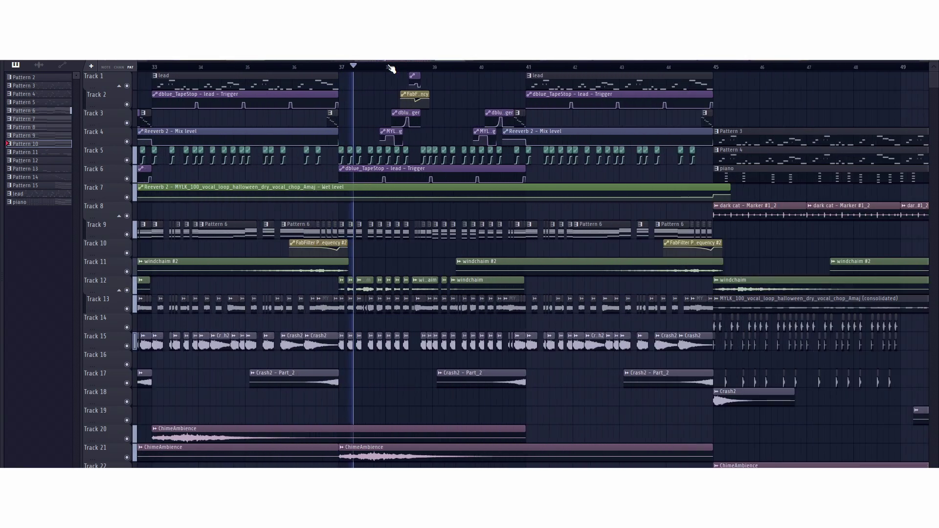
left_click_drag(415, 60, 436, 60)
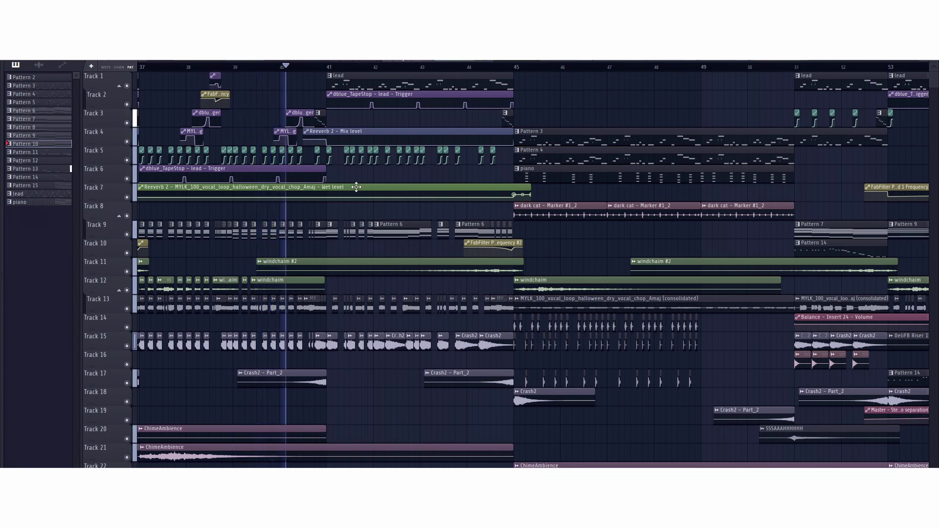
scroll(479, 209, "down", 4)
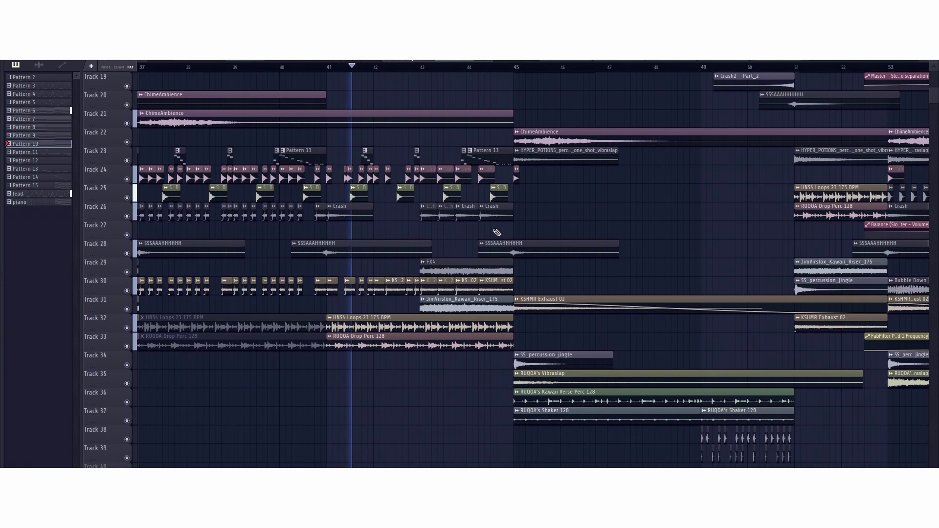
scroll(497, 232, "up", 4)
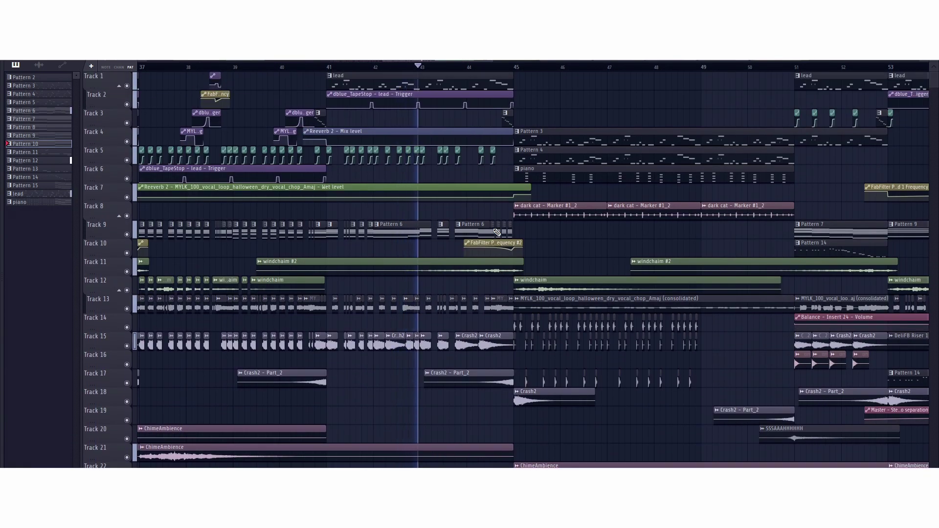
left_click_drag(444, 61, 481, 64)
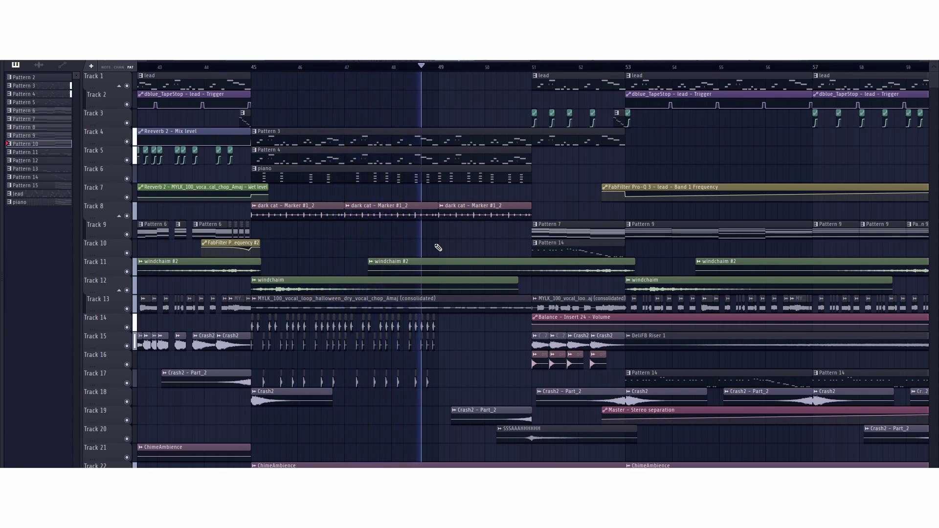
Follow the break and second buildup from bar 45 towards bar 61, examining their percussion, riser and automation tracks
scroll(430, 224, "down", 6)
scroll(445, 218, "down", 14)
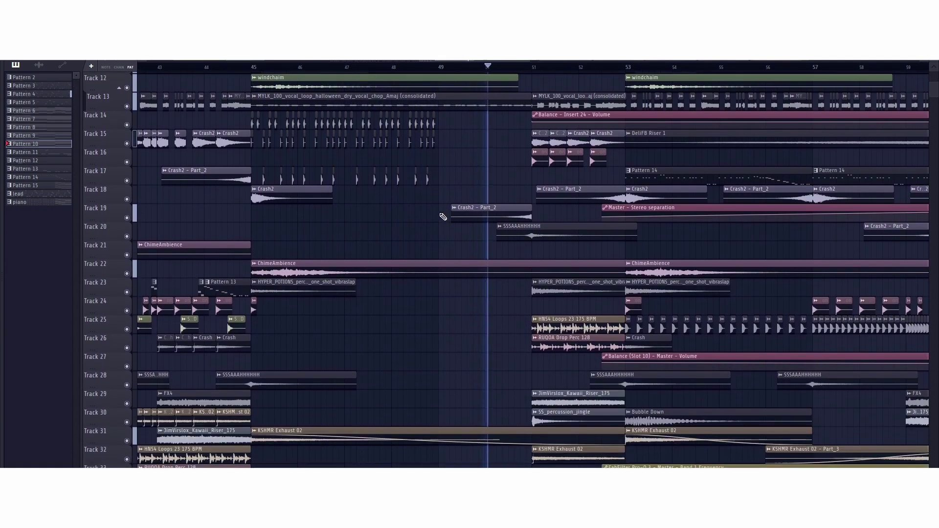
scroll(456, 218, "up", 20)
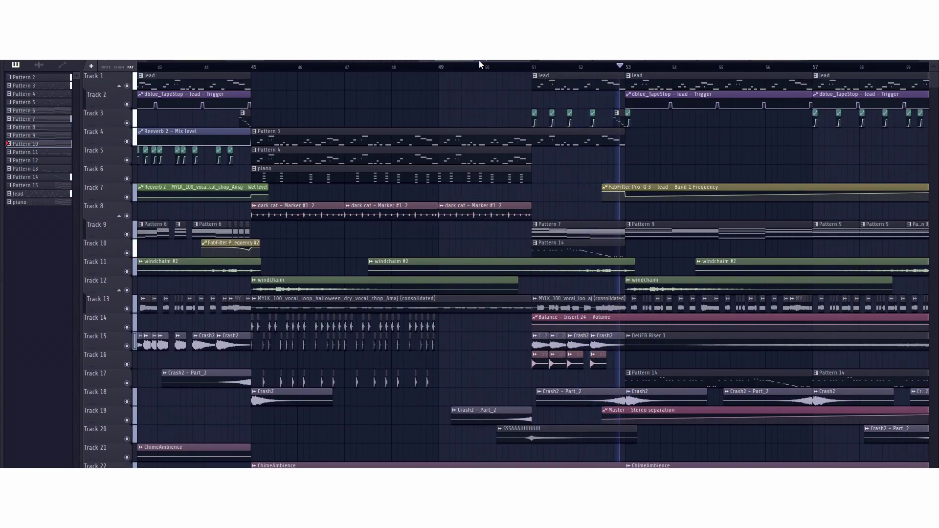
scroll(458, 207, "right", 8)
left_click_drag(544, 60, 547, 59)
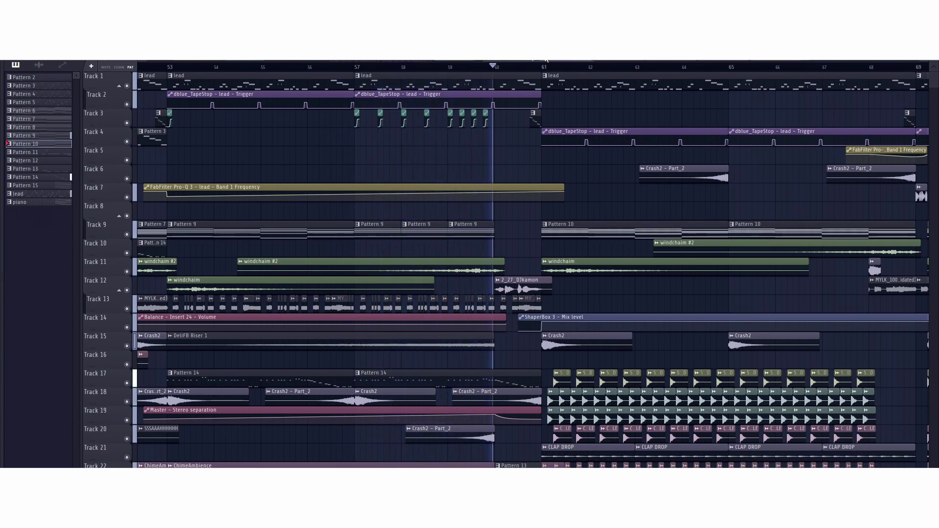
Follow the second drop's playback from bar 61 to bar 77, examining its lead, Pattern 10, vocal, drum and effect layers
left_click_drag(528, 63, 592, 63)
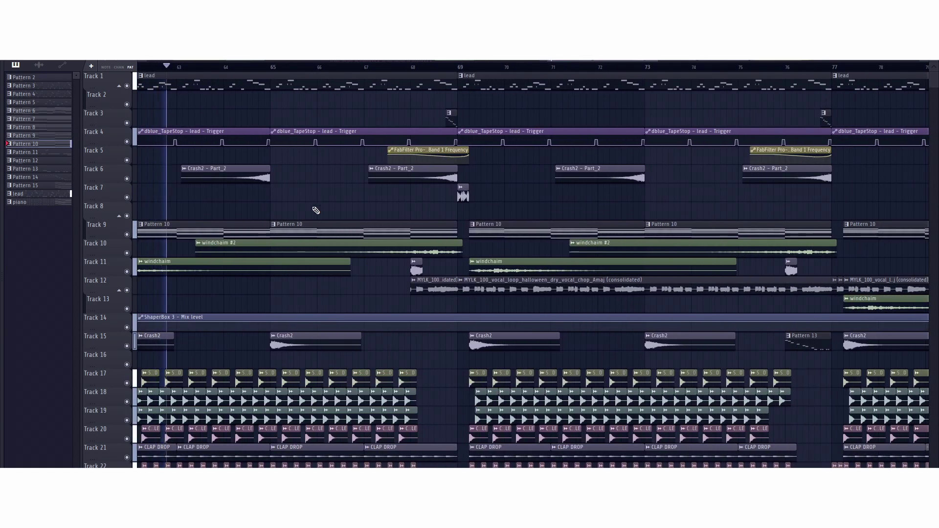
scroll(318, 210, "down", 13)
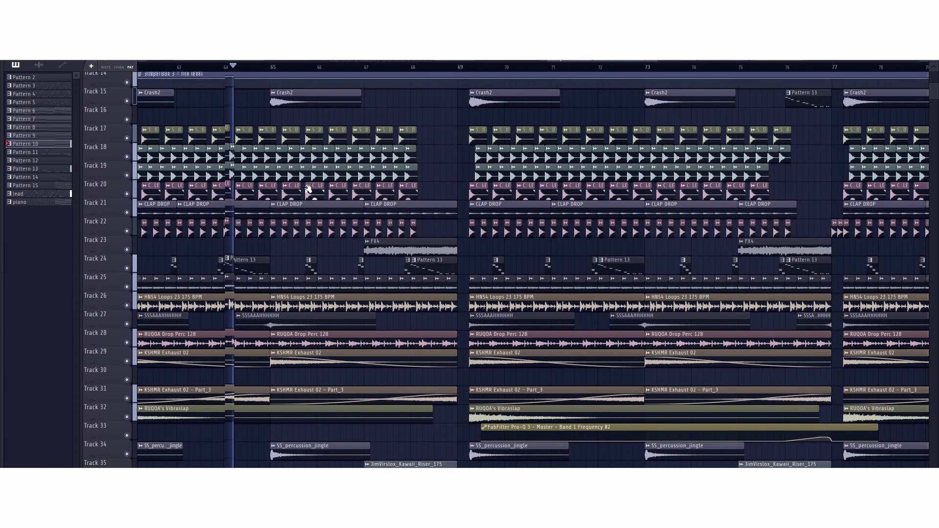
scroll(343, 162, "up", 8)
scroll(500, 176, "down", 14)
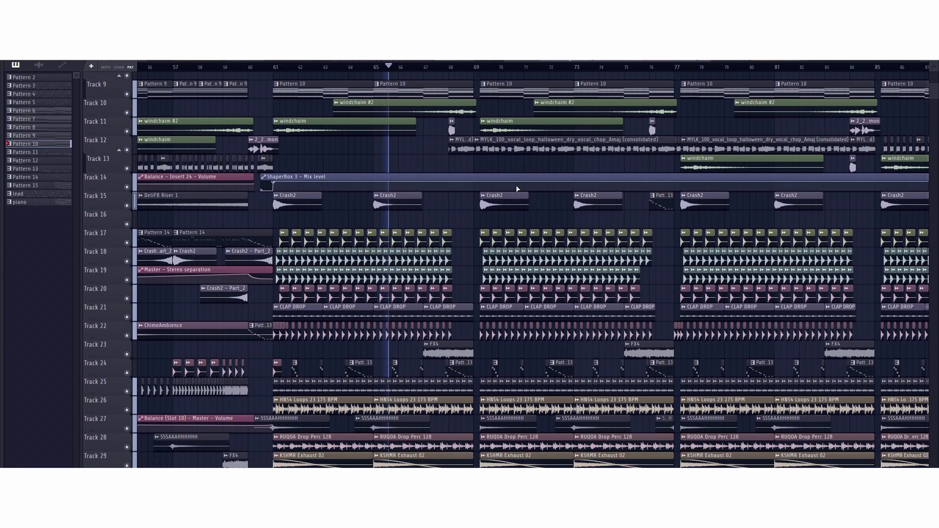
scroll(475, 181, "up", 17)
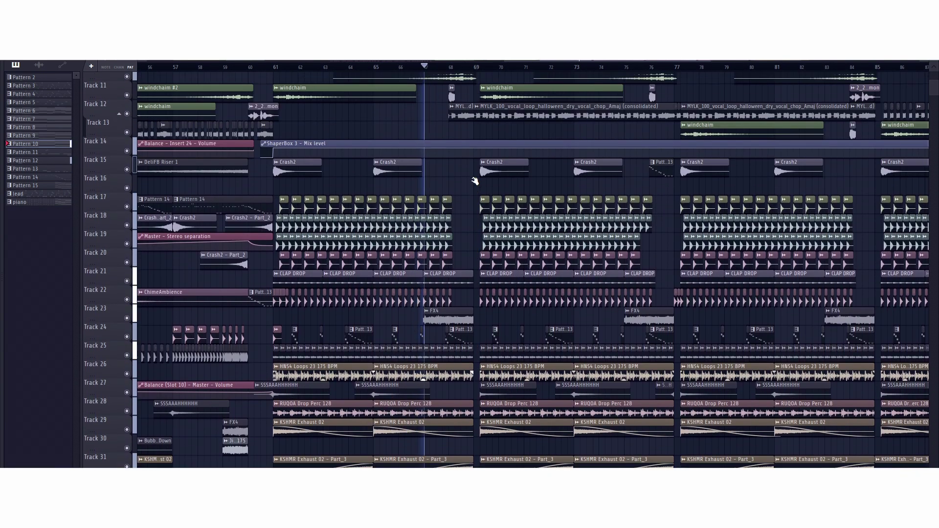
scroll(475, 181, "down", 10)
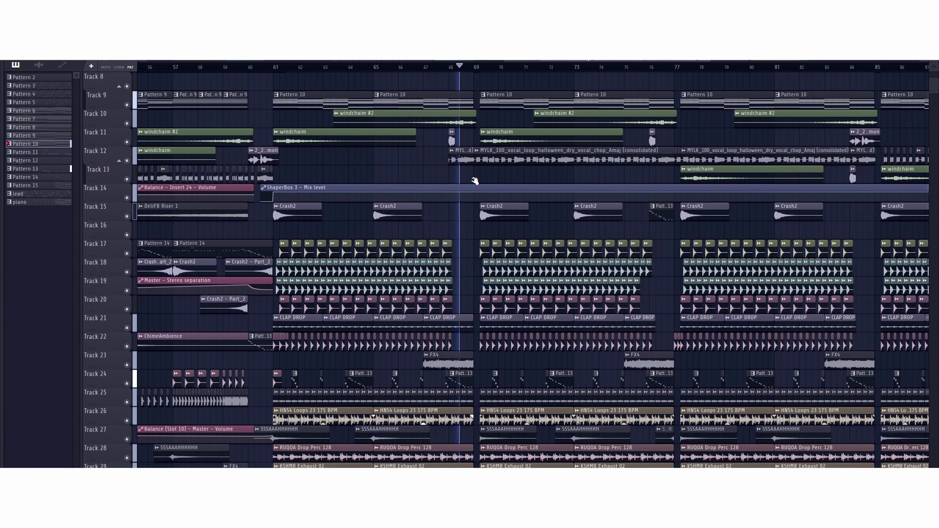
scroll(474, 181, "up", 5)
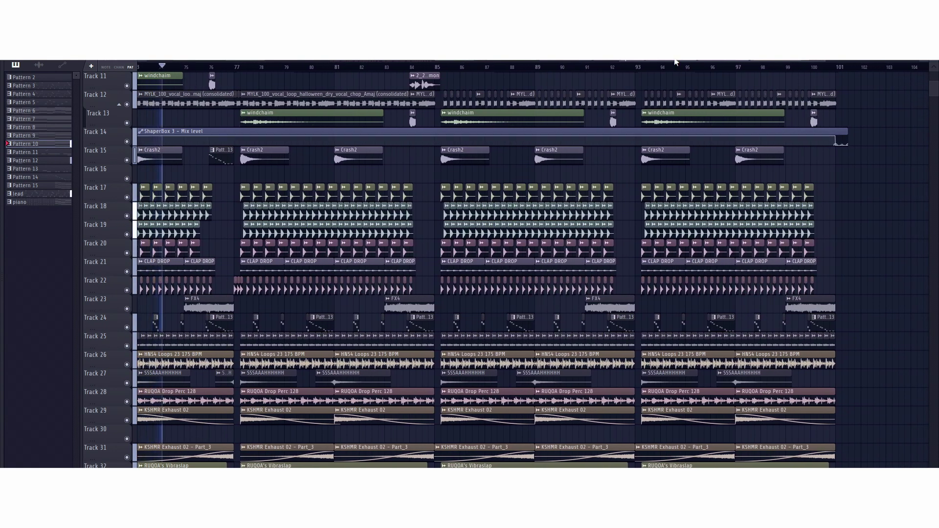
scroll(459, 207, "down", 10)
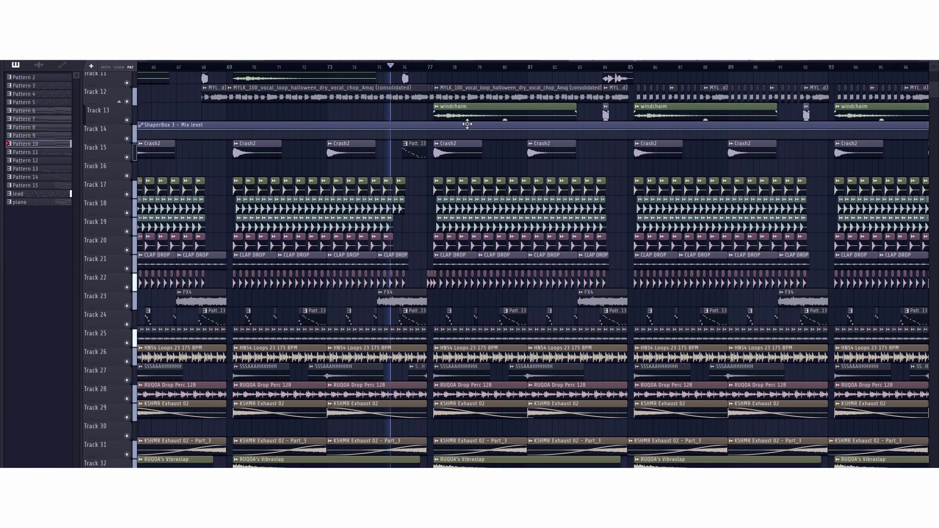
scroll(472, 130, "up", 15)
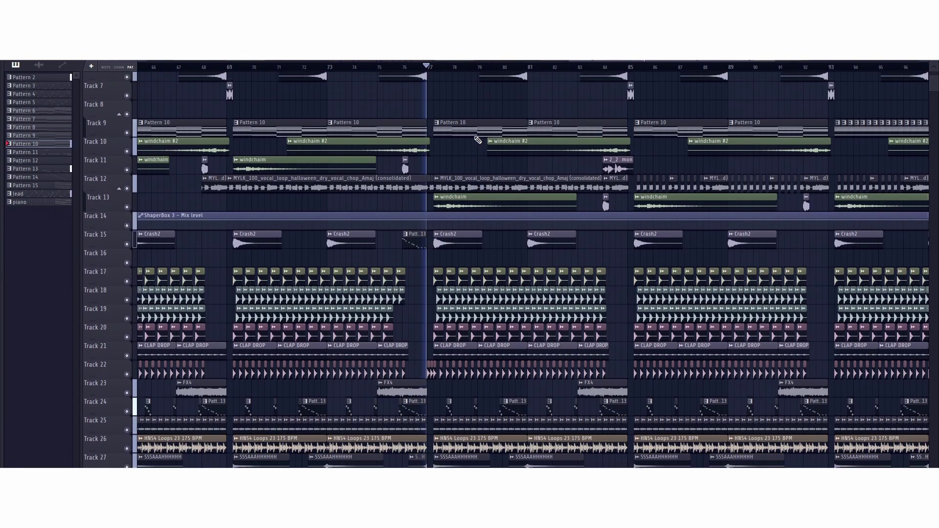
Follow the second drop's playback from bar 77 to about bar 87, examining its melodic, vocal, drum, percussion and automation tracks
scroll(477, 139, "down", 5)
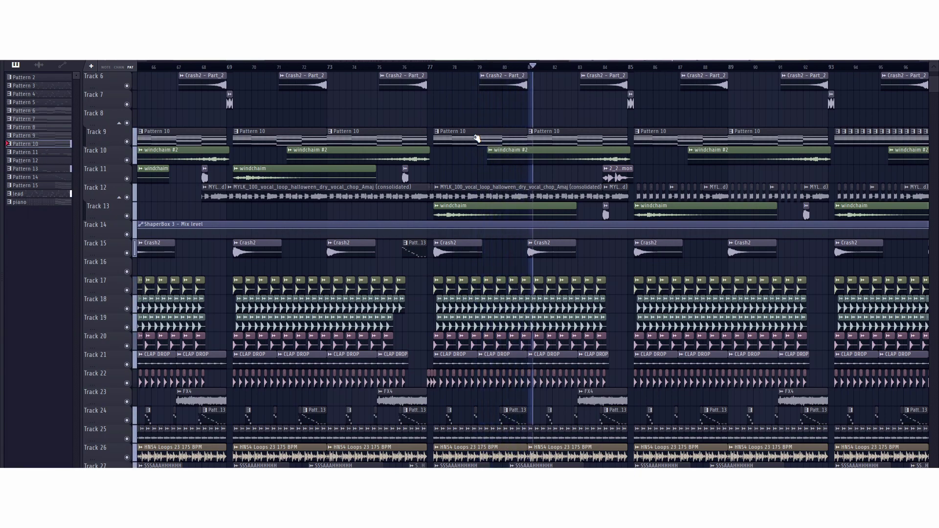
scroll(477, 139, "down", 9)
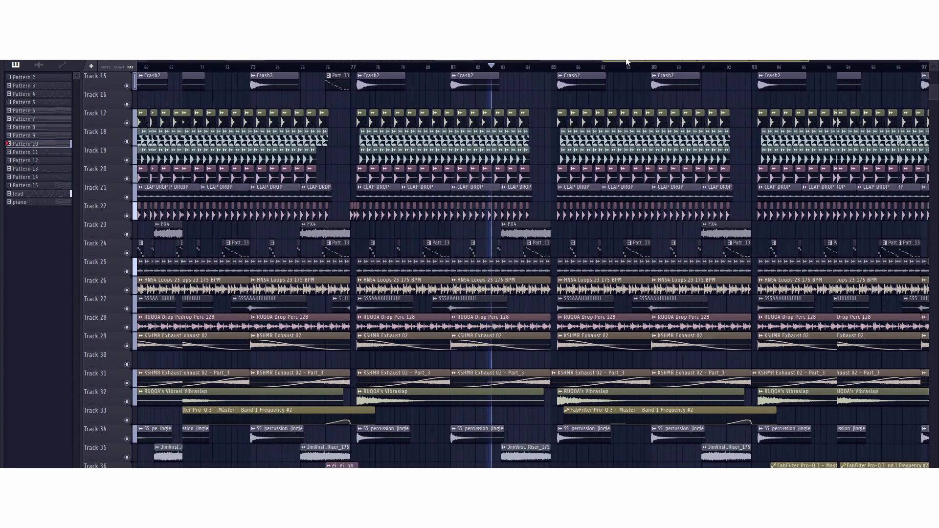
left_click_drag(628, 62, 740, 62)
scroll(812, 171, "up", 6)
scroll(810, 169, "down", 3)
scroll(404, 199, "up", 7)
scroll(214, 213, "down", 10)
scroll(214, 208, "down", 6)
scroll(215, 205, "up", 17)
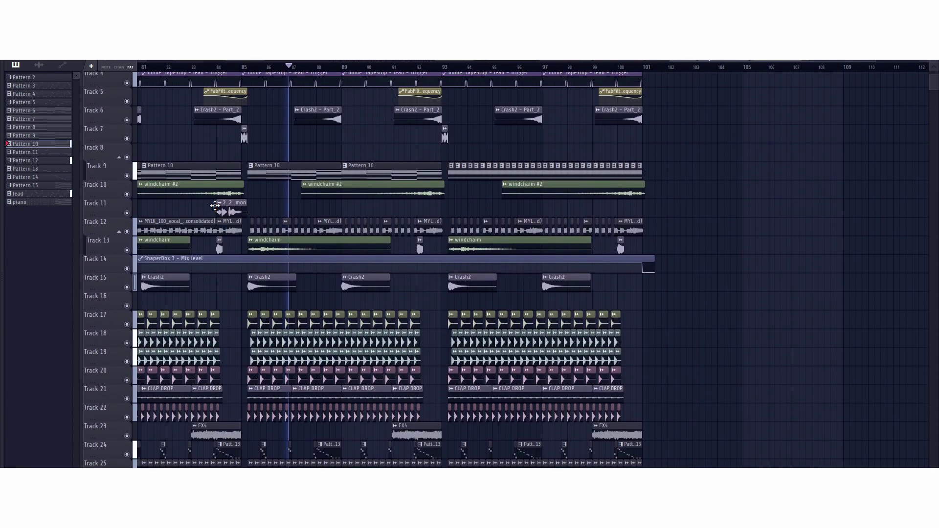
Follow the final part of the second drop from about bar 87 to the song's end at bar 101, examining its lead, TapeStop, vocal and drum tracks
scroll(215, 205, "up", 4)
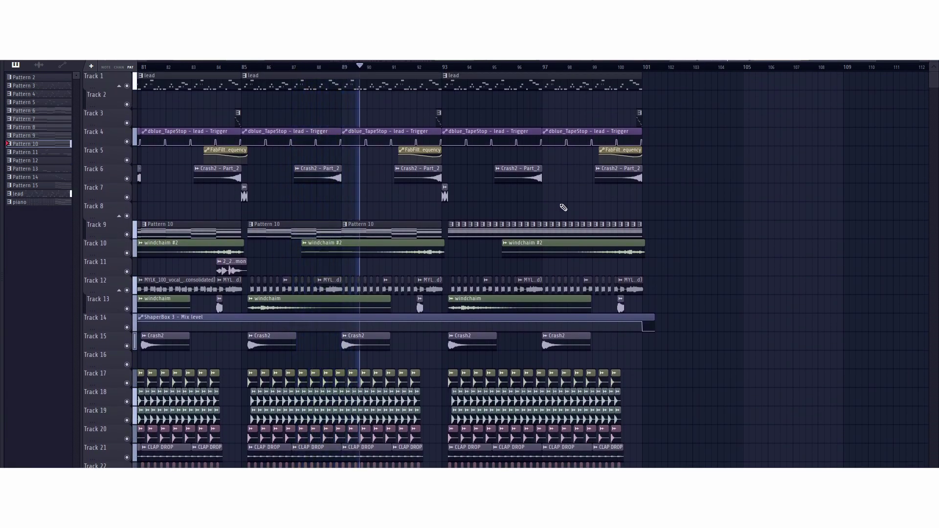
scroll(563, 207, "down", 8)
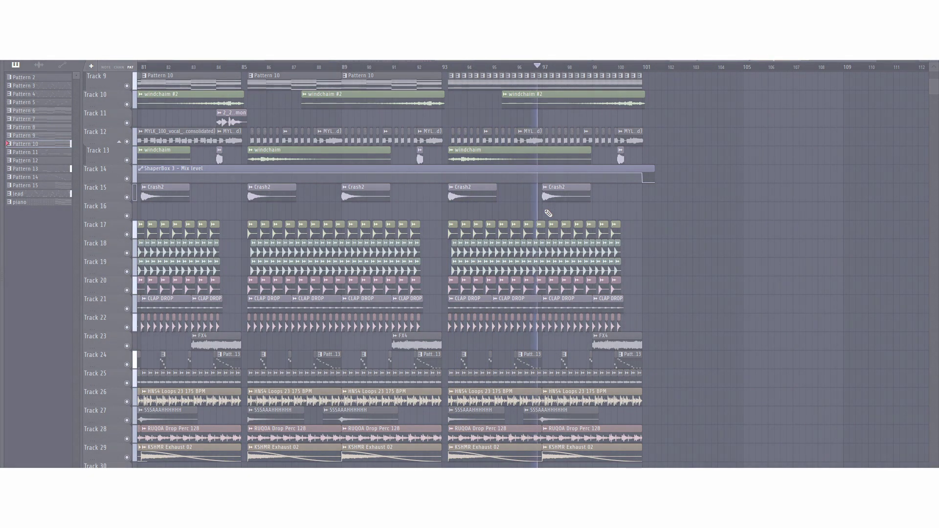
scroll(662, 239, "up", 3)
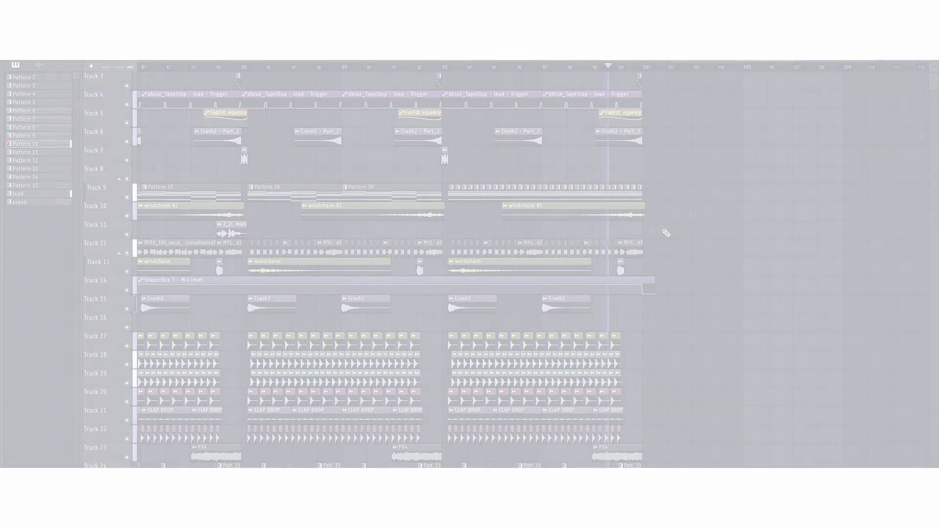
scroll(666, 231, "down", 3)
scroll(667, 233, "up", 3)
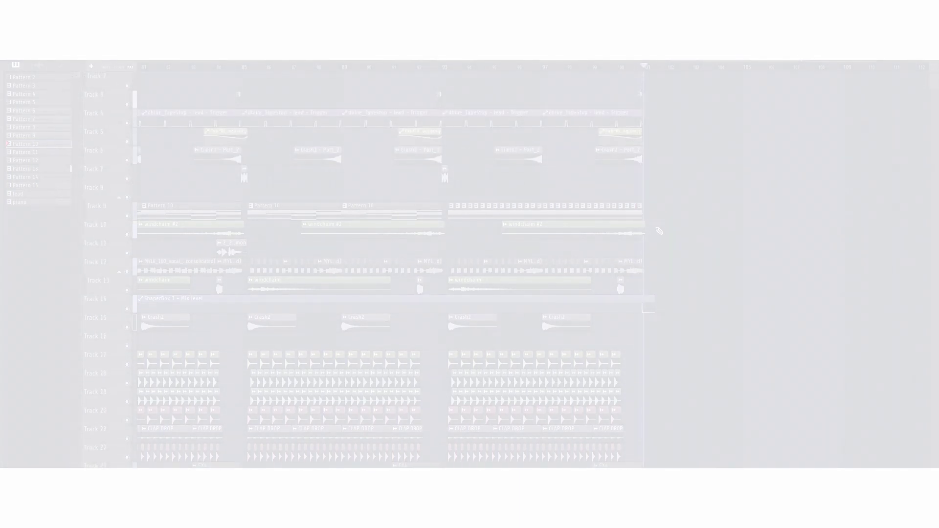
scroll(660, 226, "down", 1)
scroll(684, 108, "down", 1)
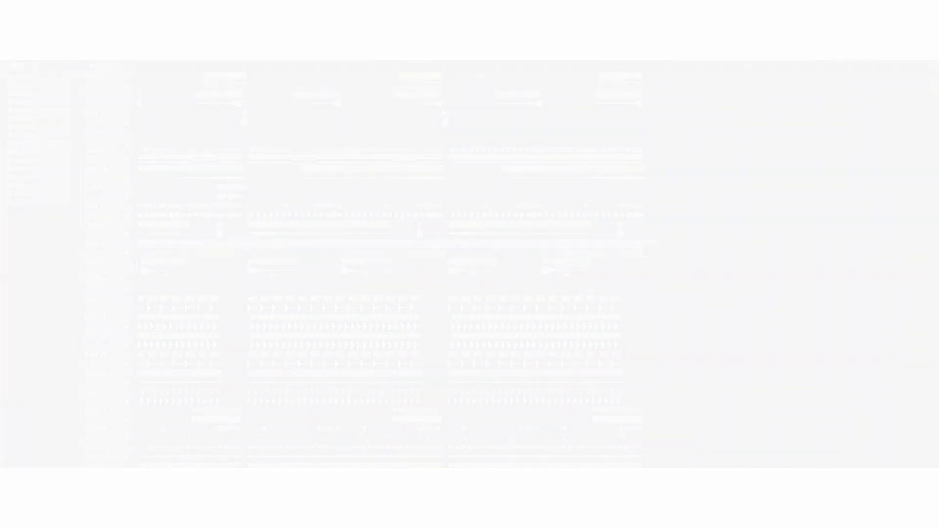